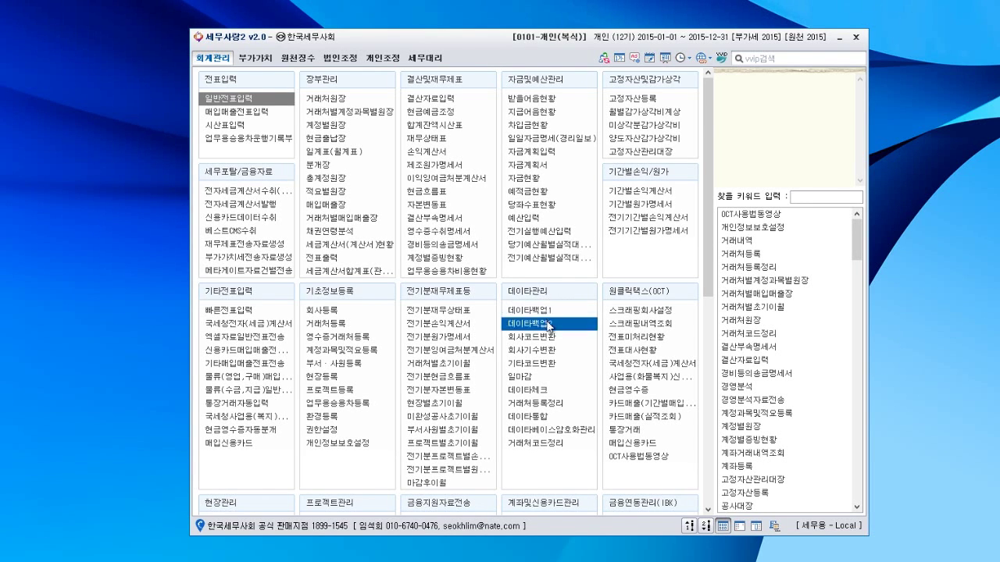
- Run the 데이타체크 error check with every check enabled for January to December 2015, and close it after reviewing the errors
click(544, 391)
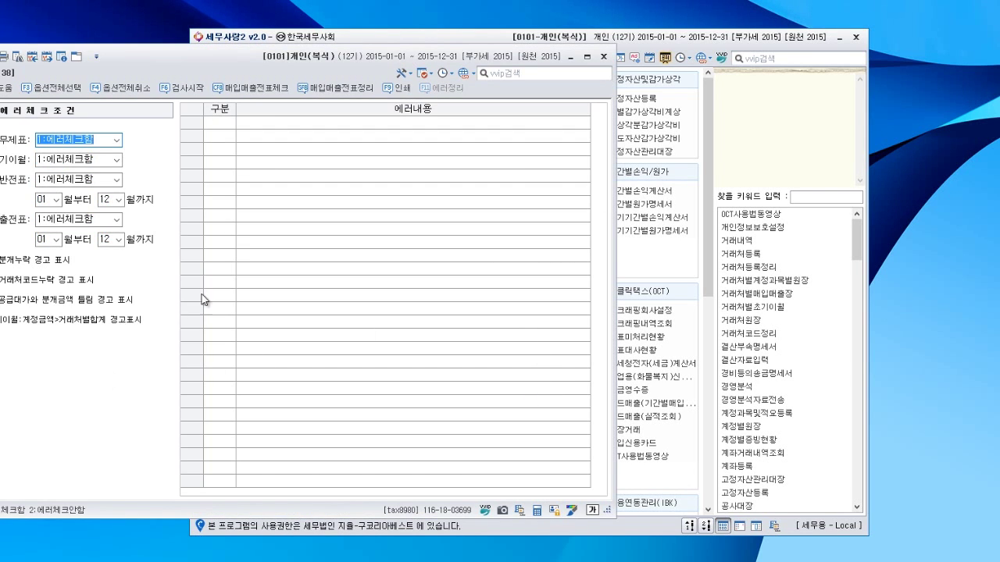
click(183, 91)
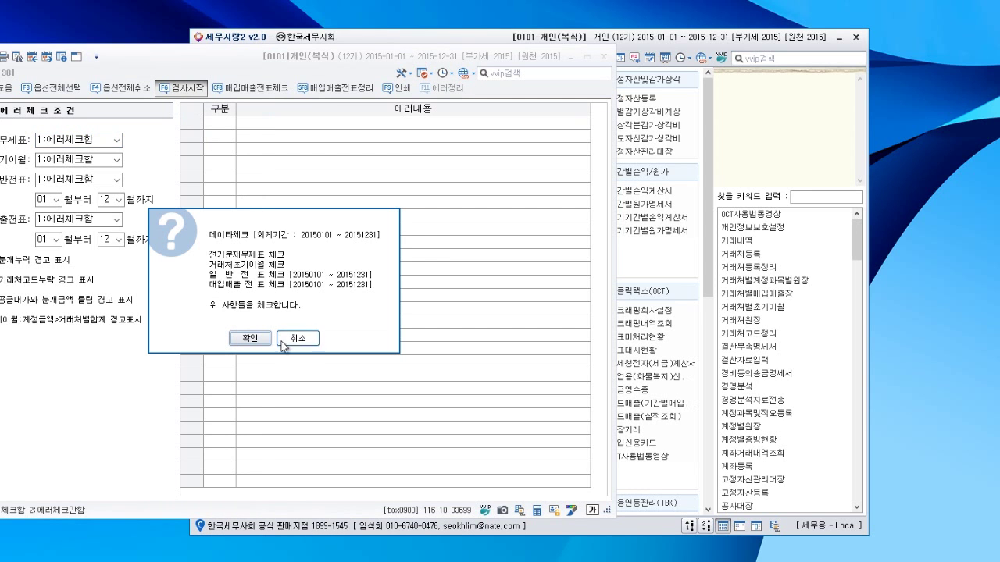
click(250, 338)
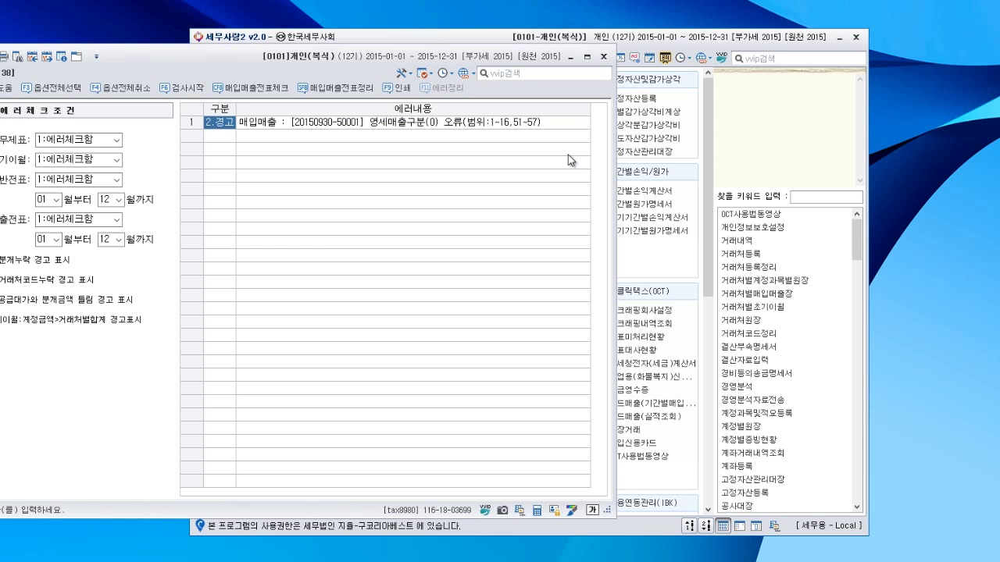
click(603, 56)
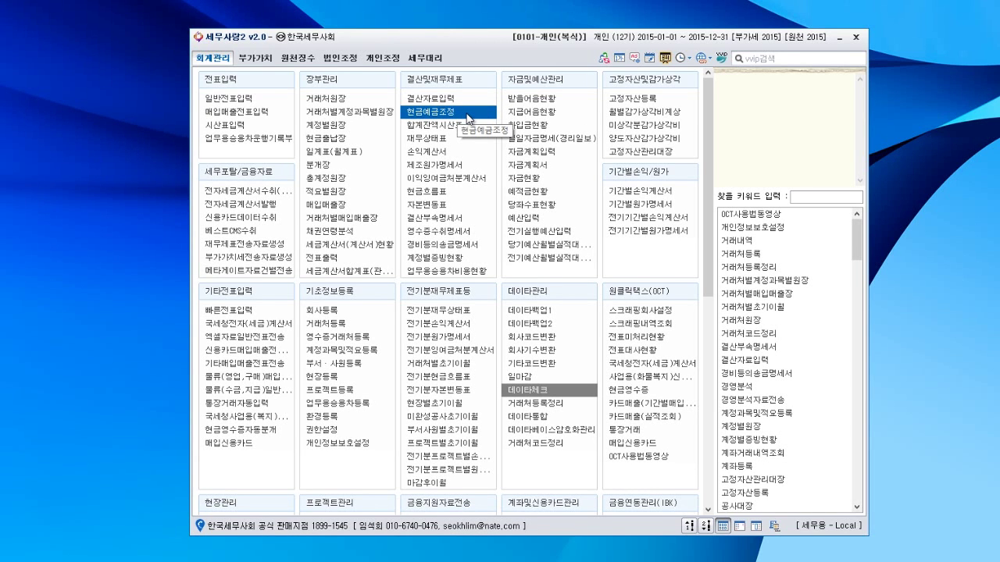
- View the 합계잔액시산표 trial balance as of December 31, 2015, and return to the main menu
click(456, 125)
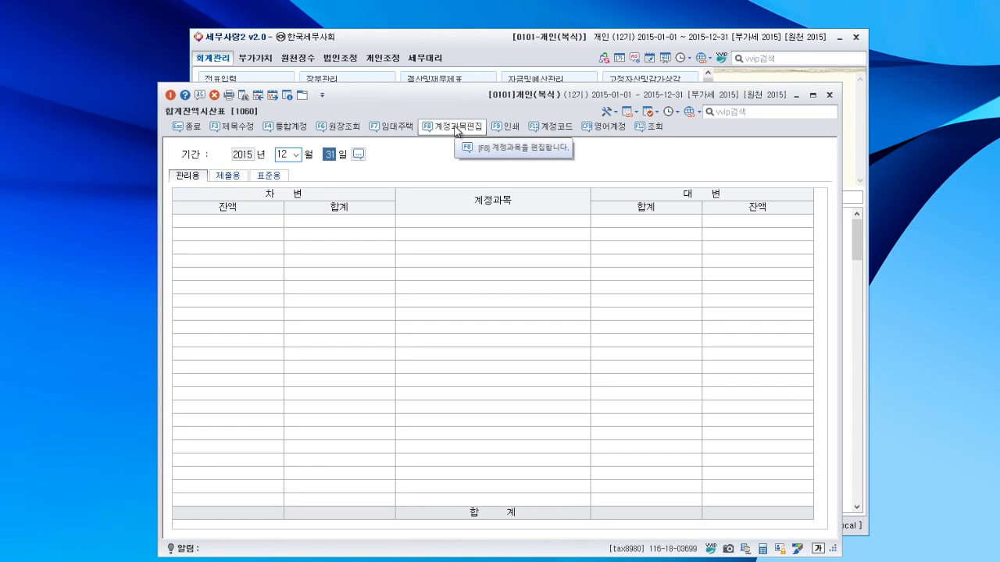
key(Return)
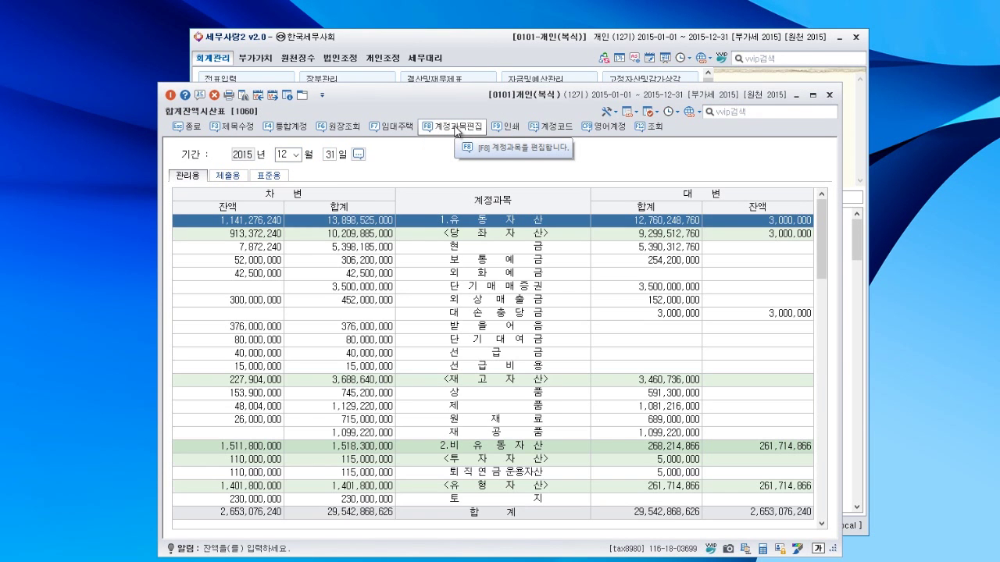
click(506, 51)
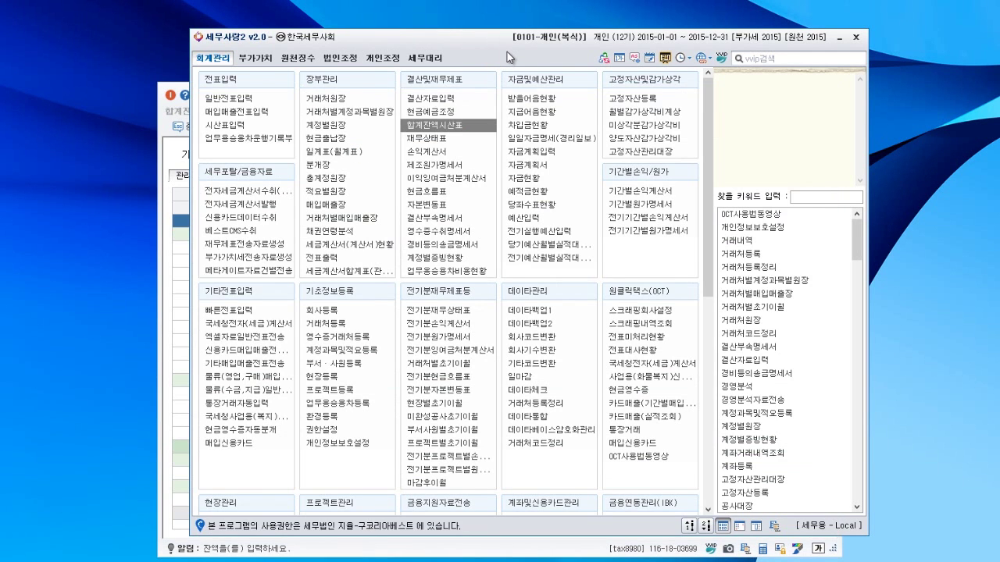
- Open 현금예금조정 and look through its cash, checking, ordinary deposit and account-code adjustment pages, ending on 현금일괄조정
click(464, 115)
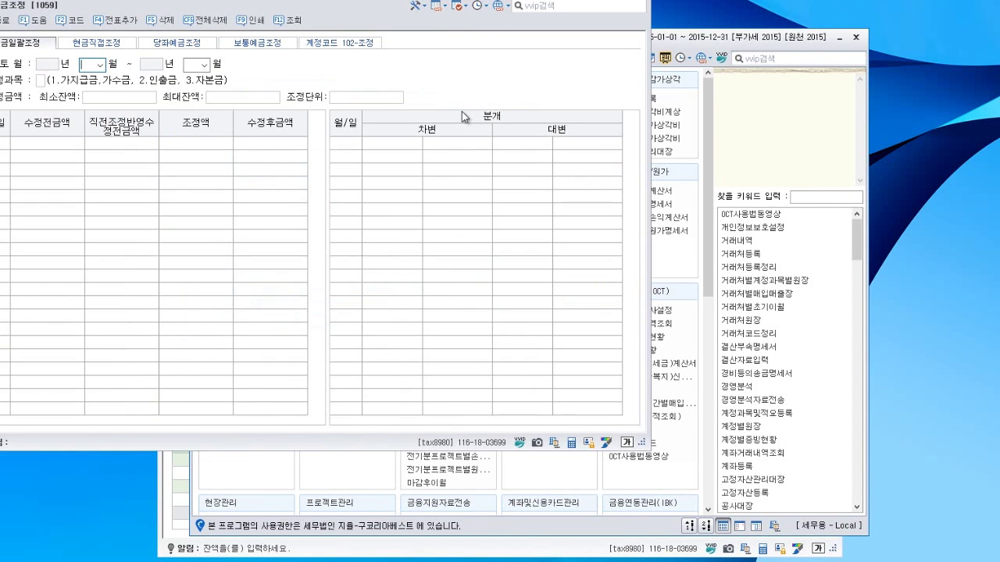
drag(364, 3, 420, 44)
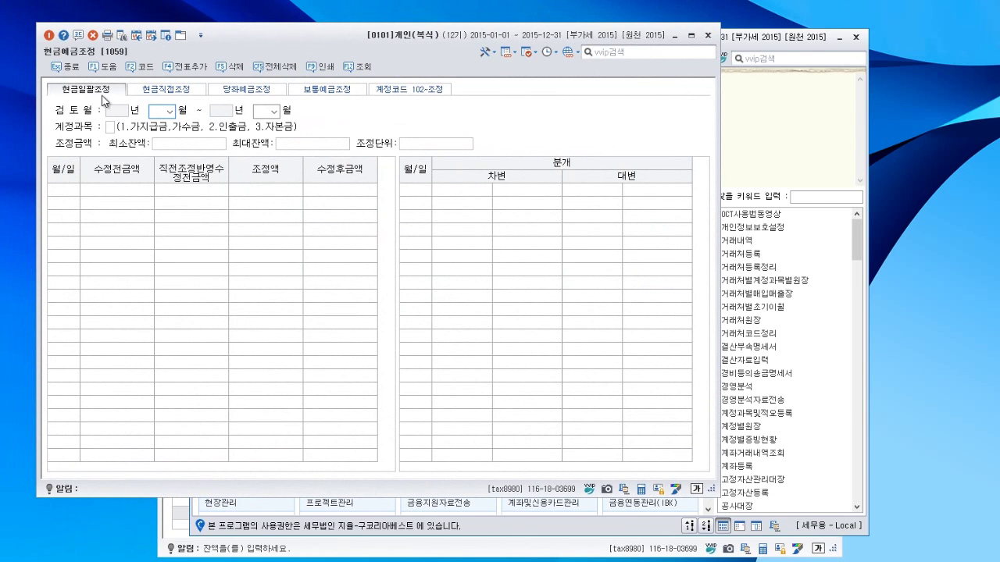
click(168, 91)
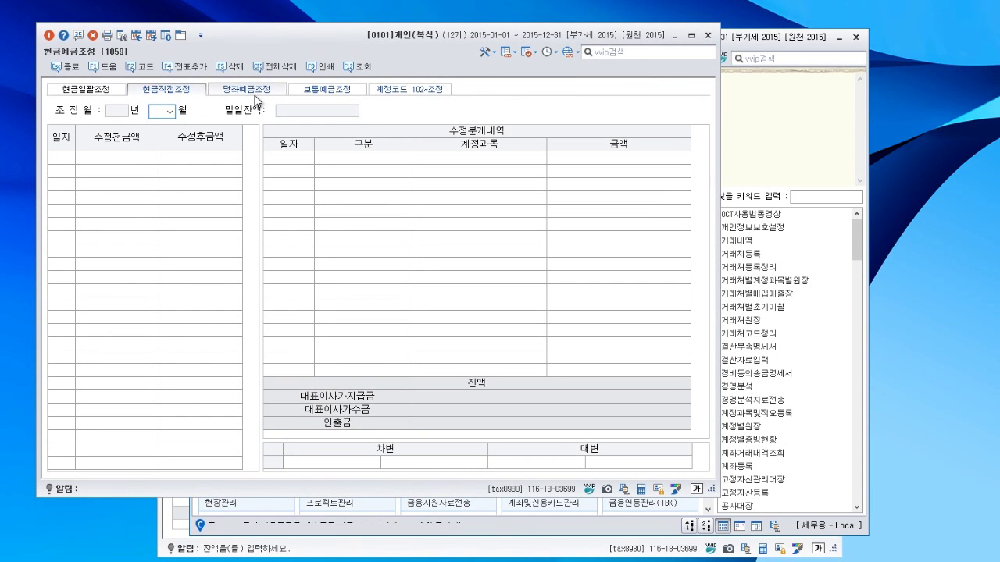
click(262, 91)
click(331, 92)
click(419, 92)
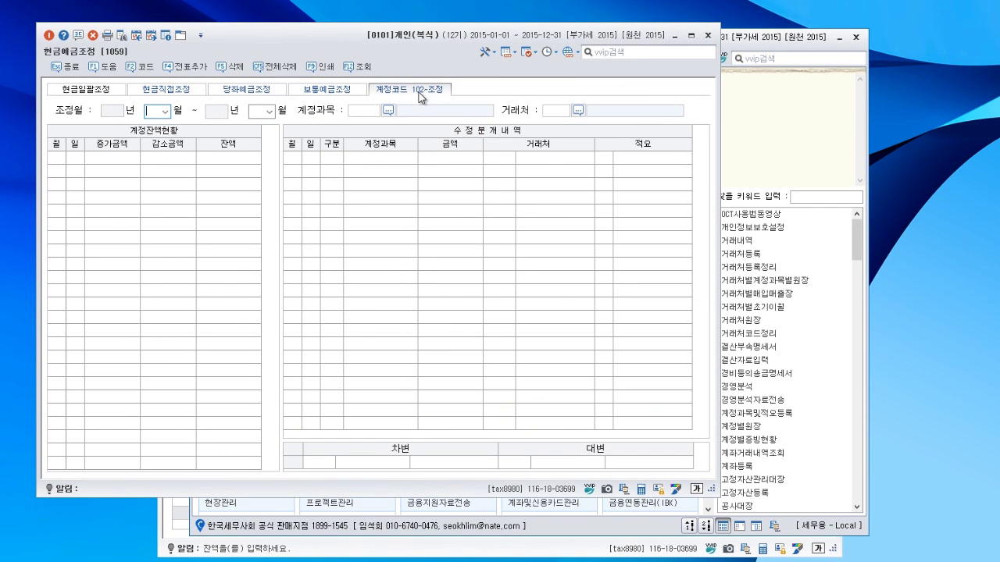
click(104, 92)
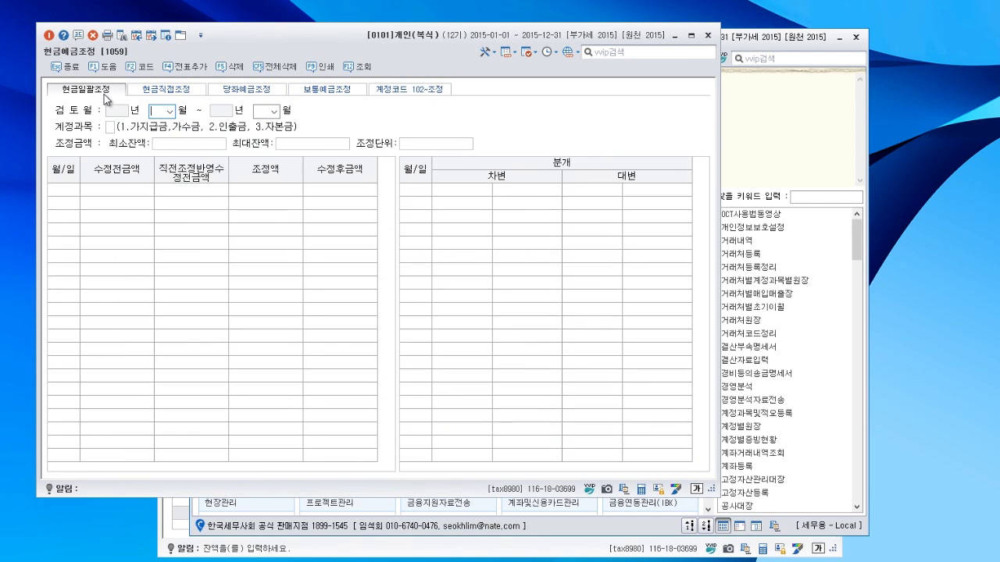
click(167, 107)
click(167, 89)
click(116, 90)
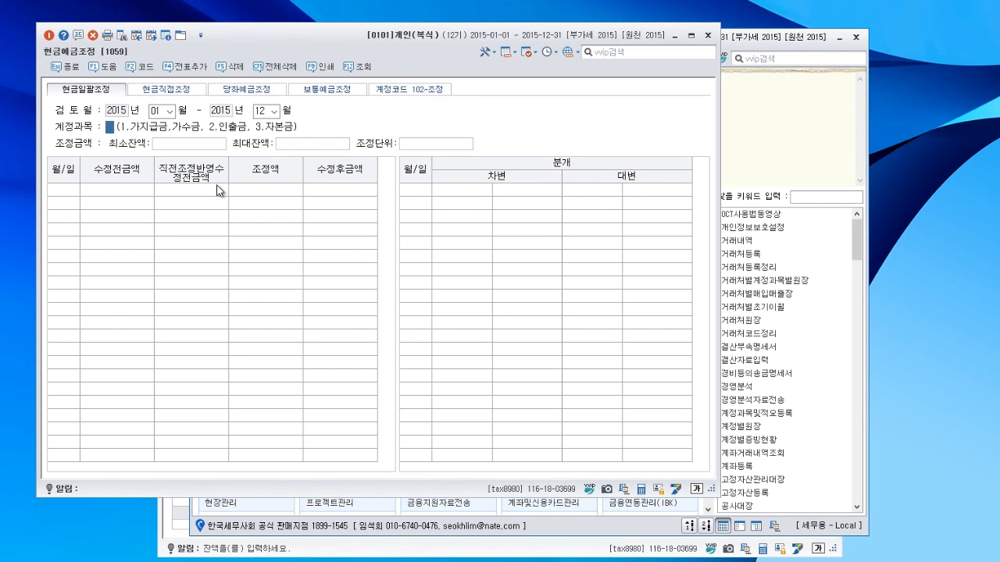
- Preview the 2015 bulk cash adjustment using account 2 (인출금), minimum balance 1,000,000, maximum 2,000,000 and unit 1,000,000, and close 현금예금조정
text(21000000)
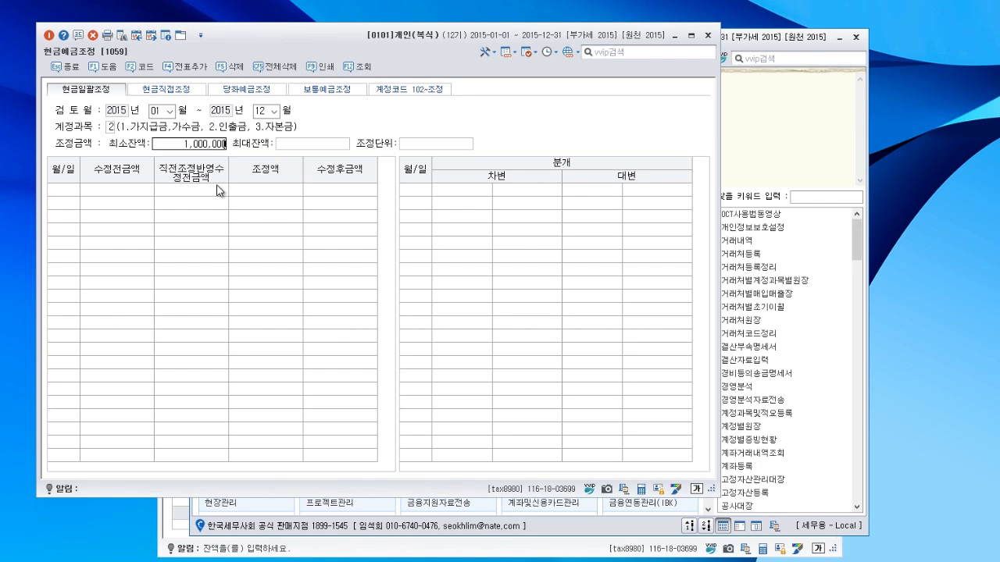
key(Return)
text(2000000)
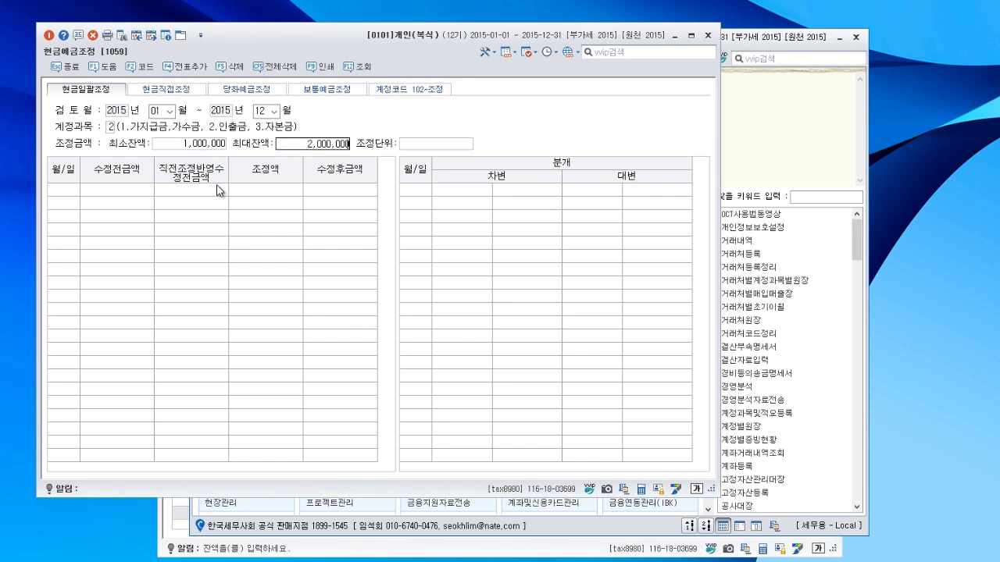
key(Return)
text(1000000)
key(Return)
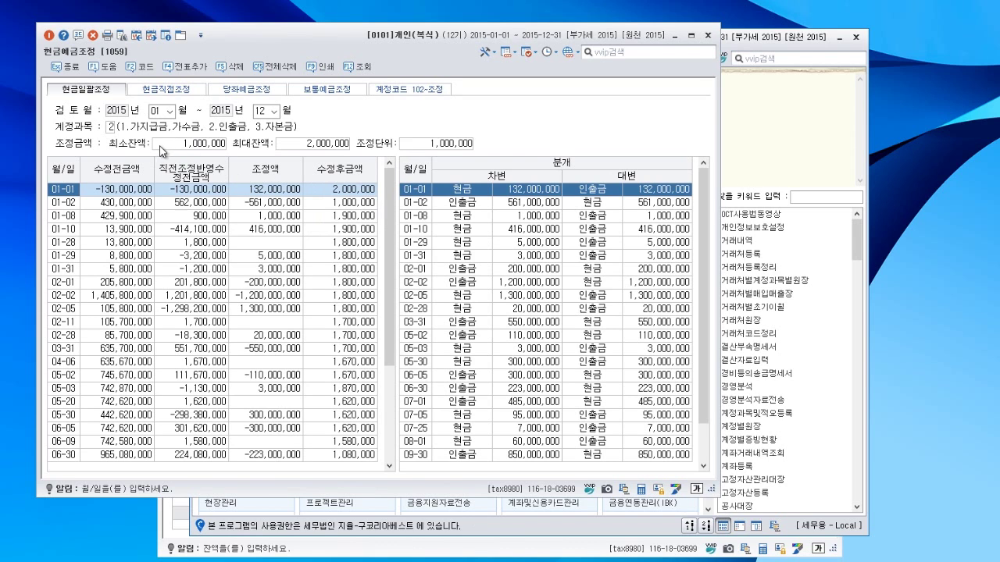
drag(387, 194, 386, 328)
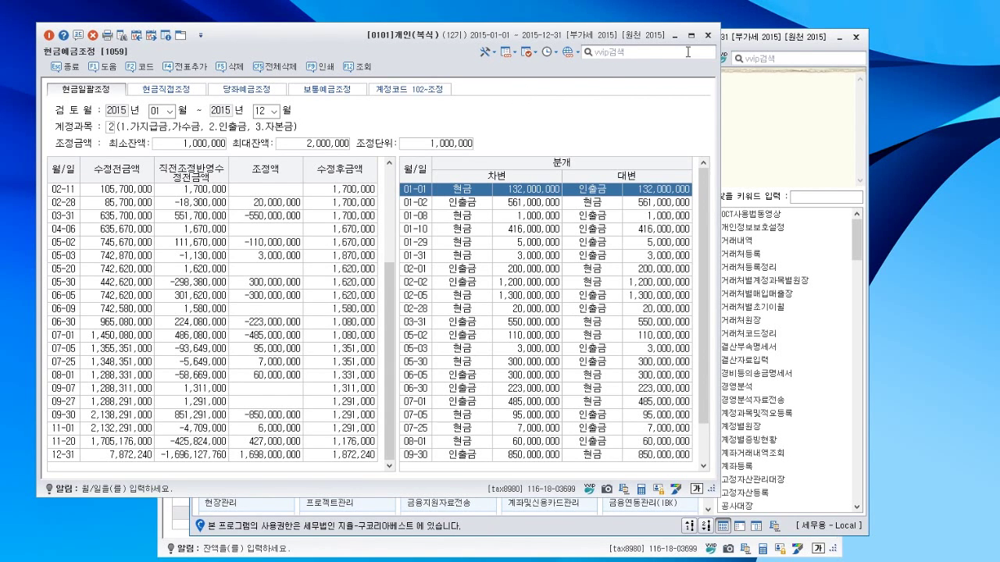
click(708, 39)
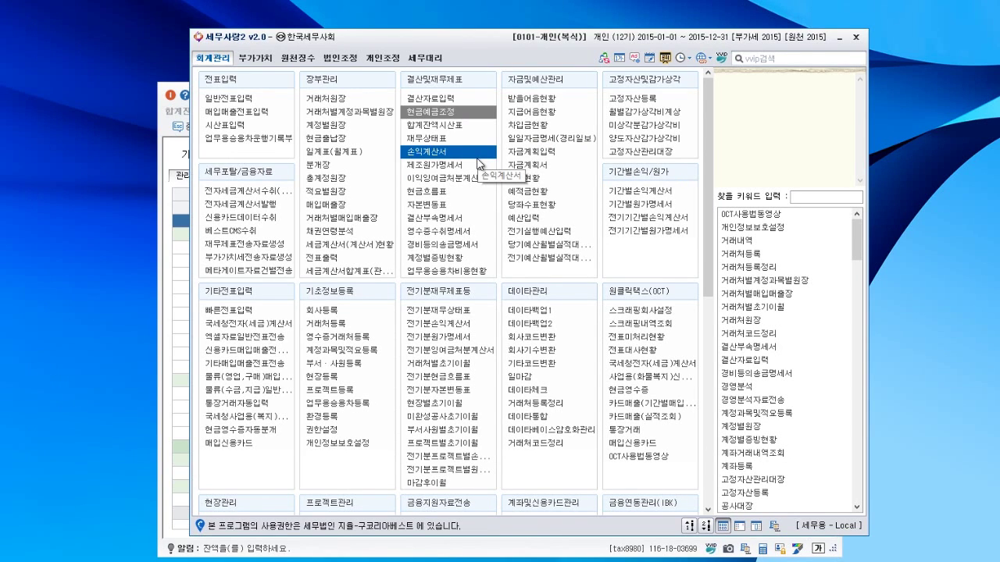
- Open 결산자료입력 for January to December 2015 and load the previously entered closing data
click(444, 100)
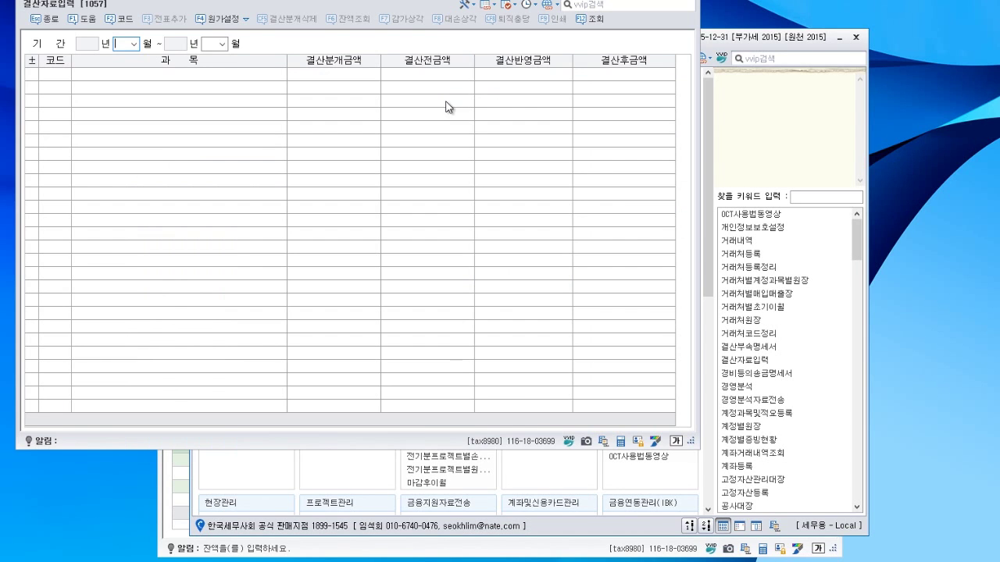
drag(418, 4, 435, 26)
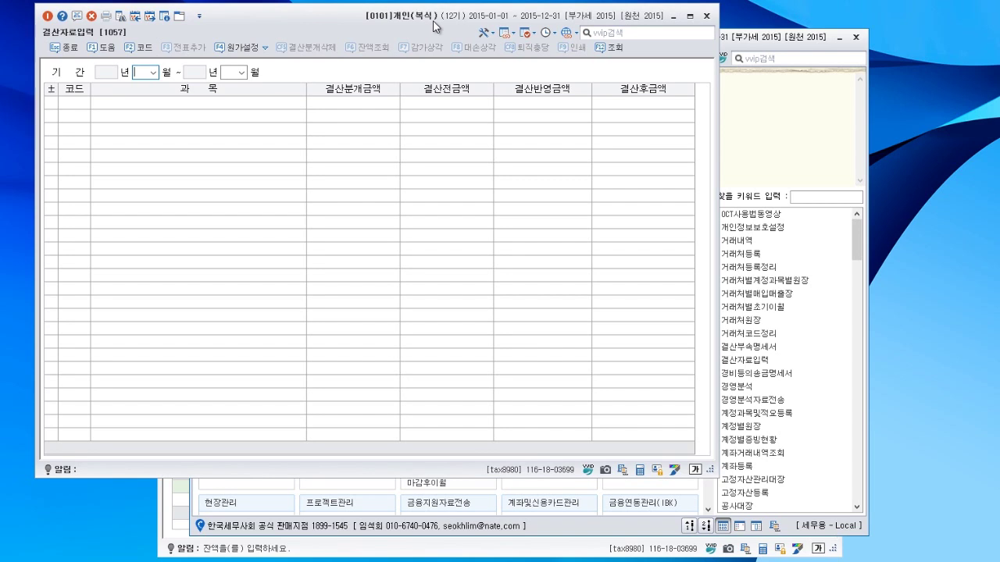
text(1)
key(Return)
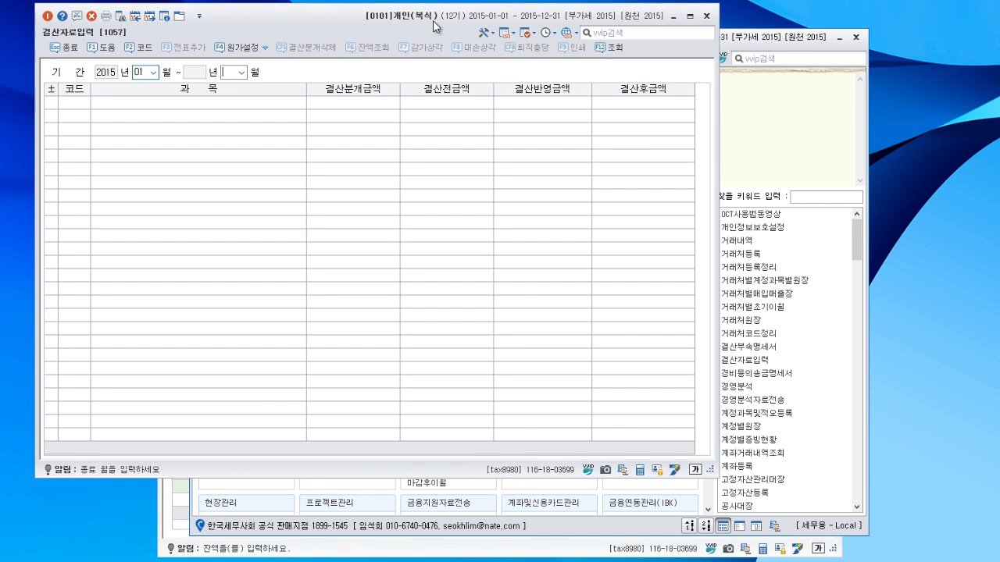
text(12)
key(Return)
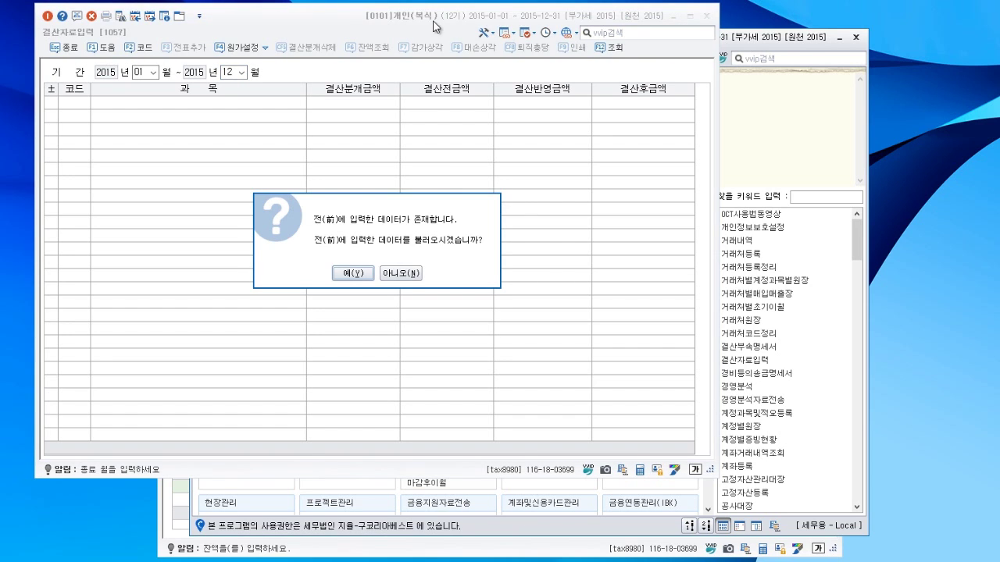
click(359, 274)
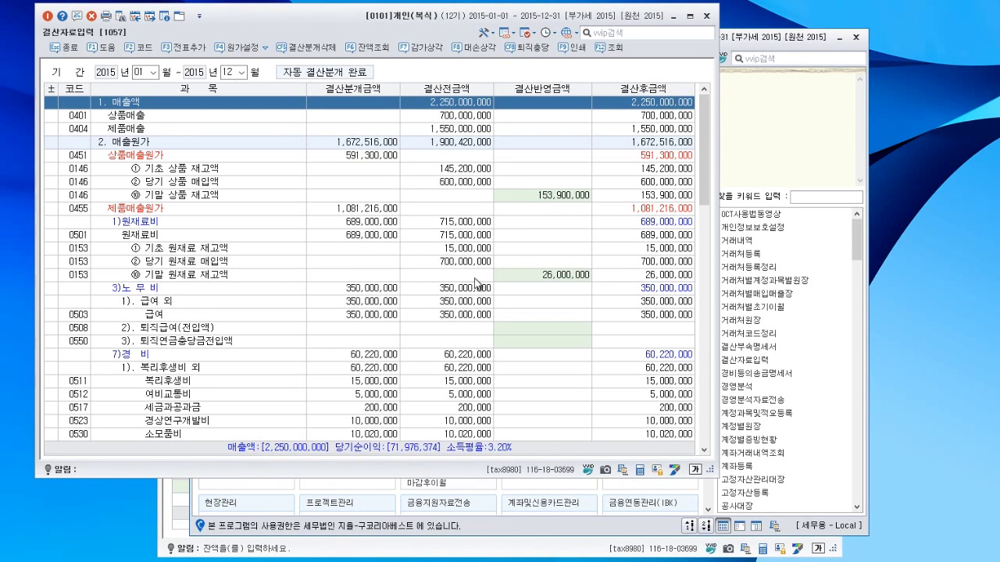
- Review the closing amounts for ending merchandise, raw materials and finished goods inventory, plus the selling and administrative expense items
drag(415, 29, 443, 26)
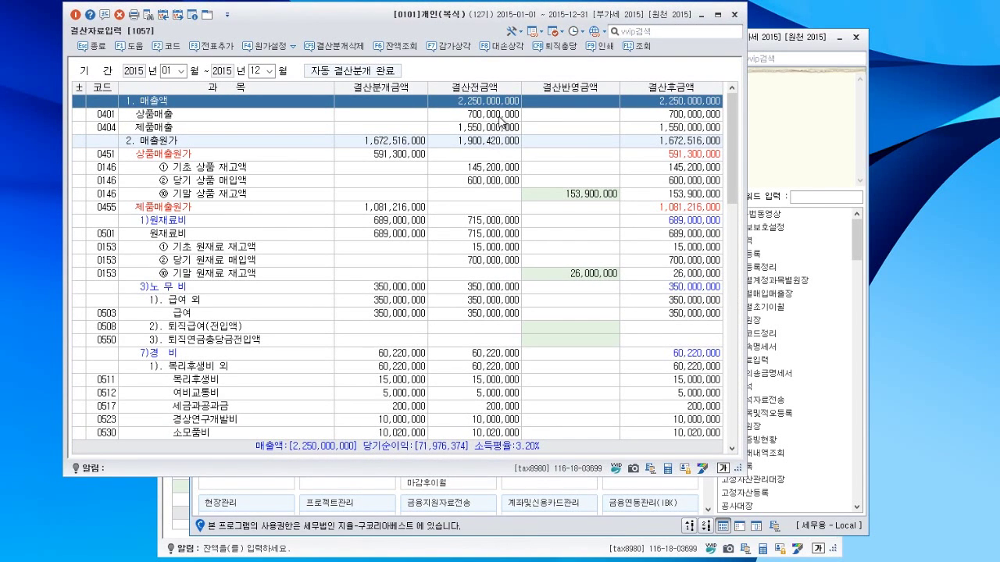
click(571, 202)
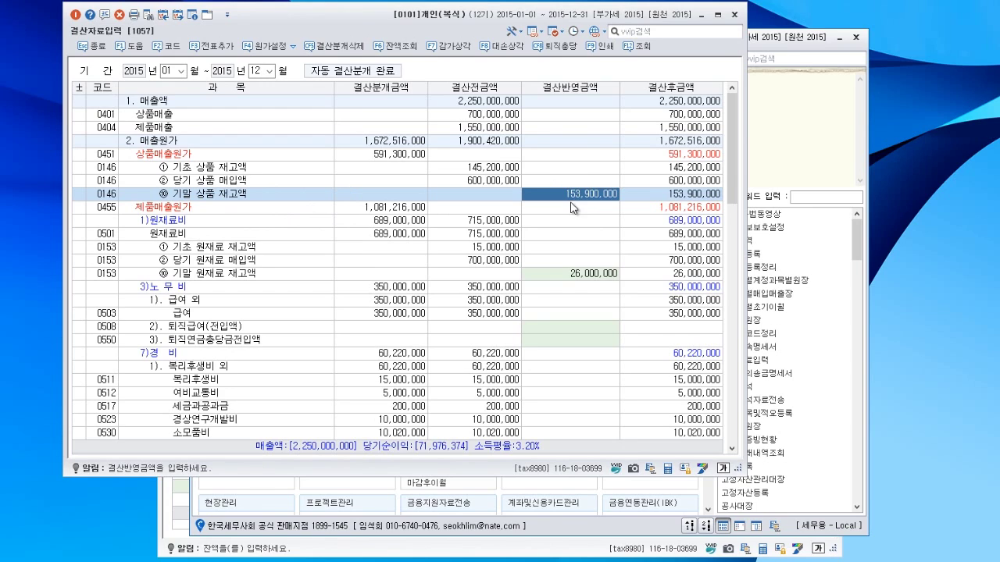
click(581, 275)
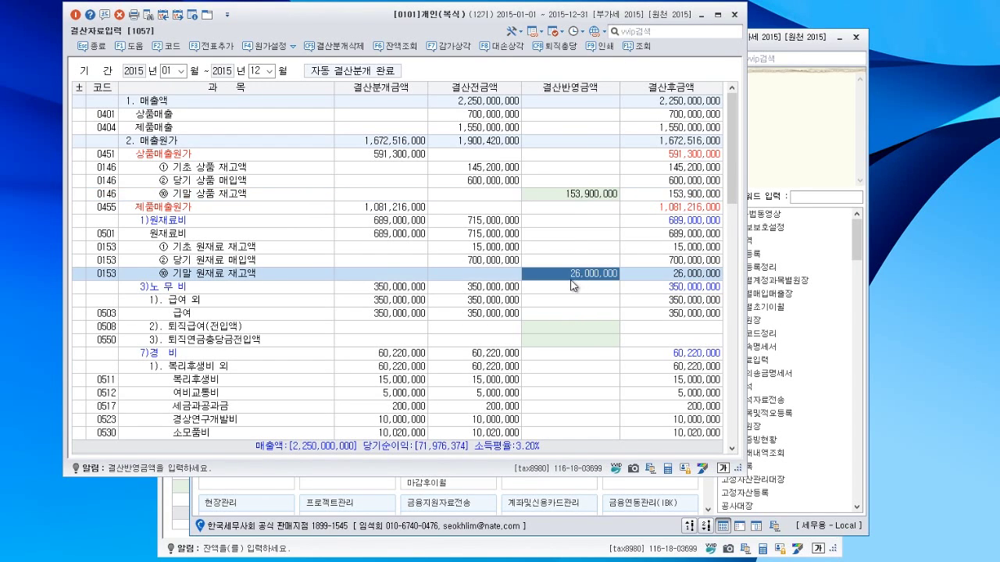
scroll(730, 191, down, 7)
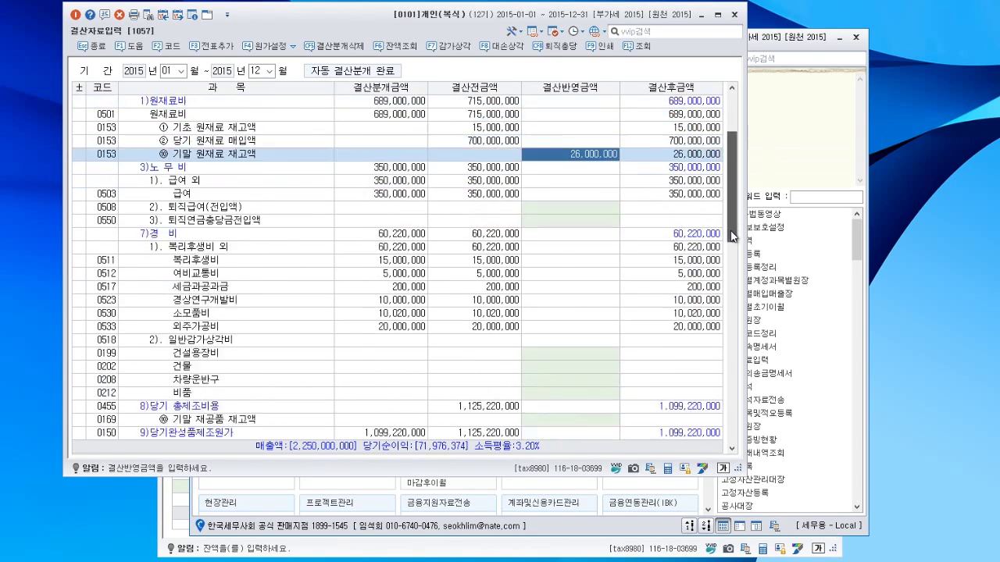
click(586, 331)
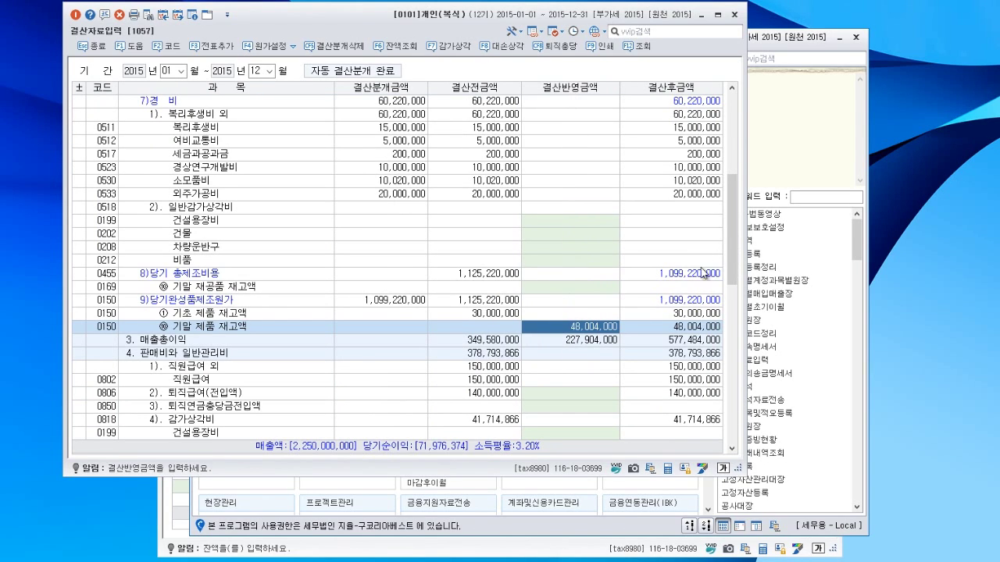
drag(733, 264, 731, 332)
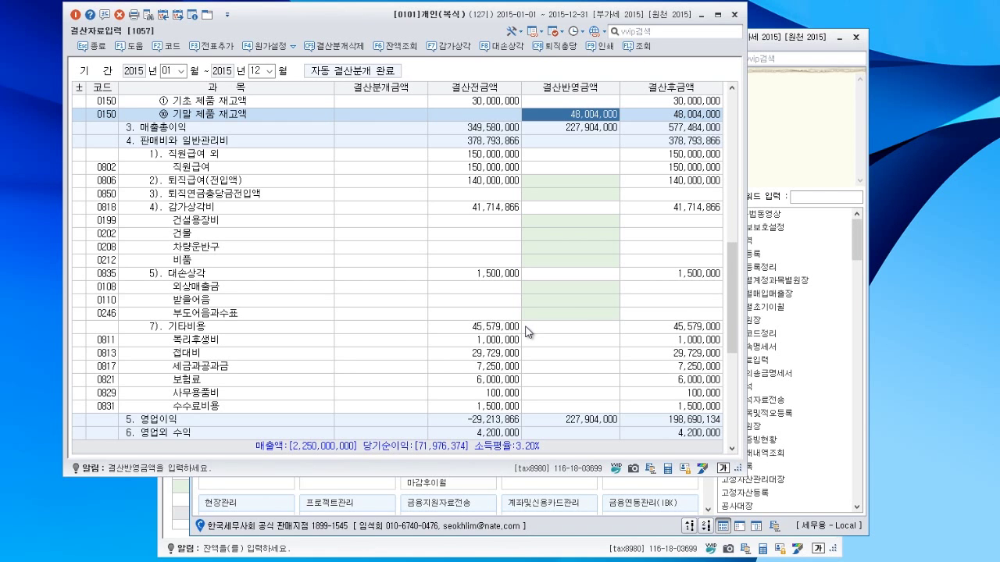
drag(731, 311, 717, 144)
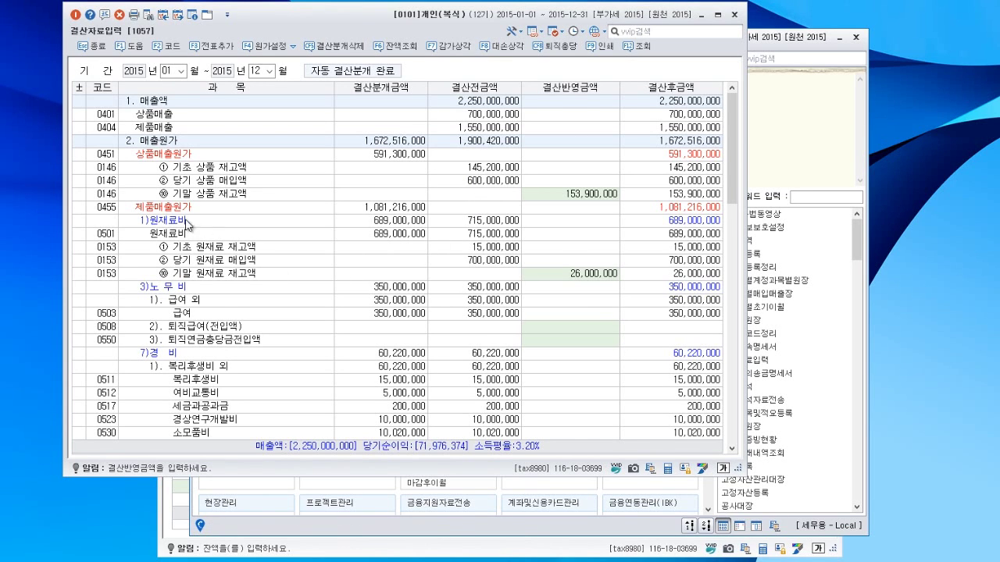
- Open 원가설정 and look through the cost-of-sales accounts from 제품매출원가 to 운송매출원가
click(212, 236)
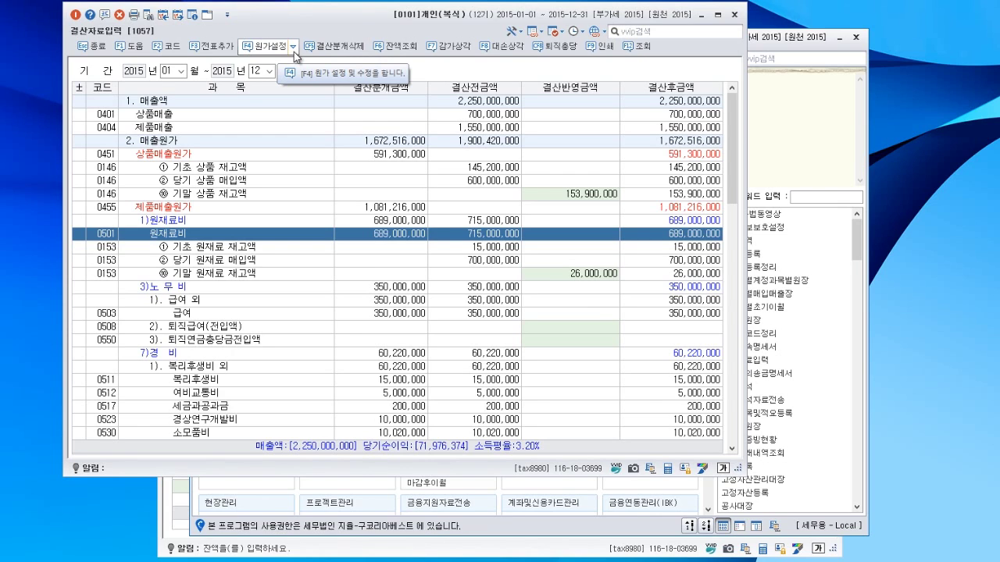
click(273, 51)
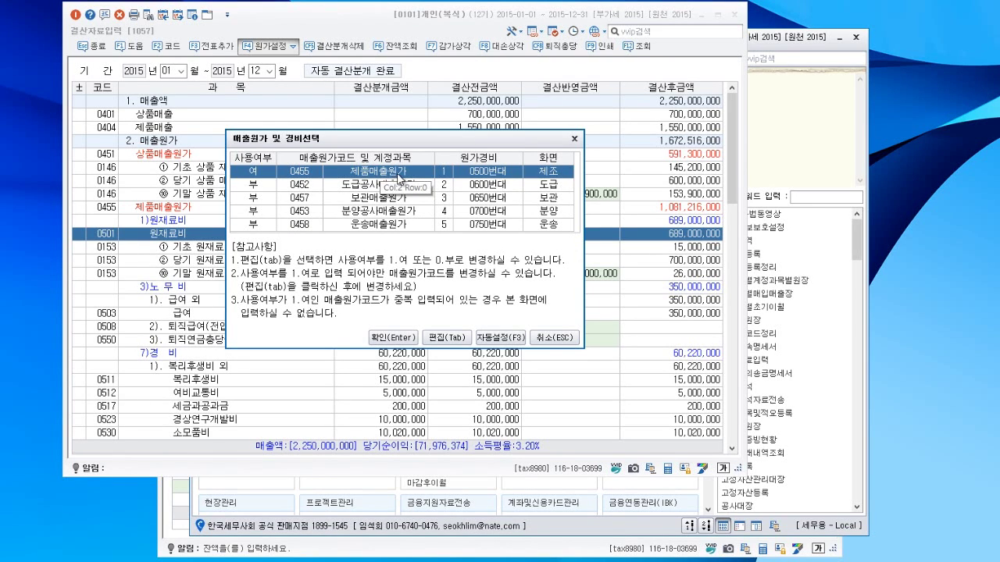
click(378, 188)
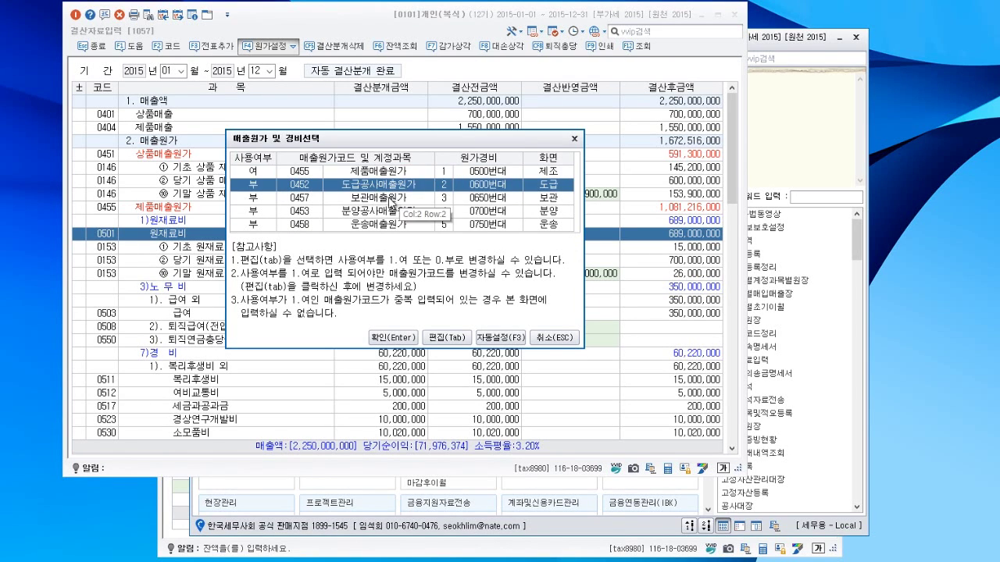
click(389, 200)
click(389, 212)
click(388, 225)
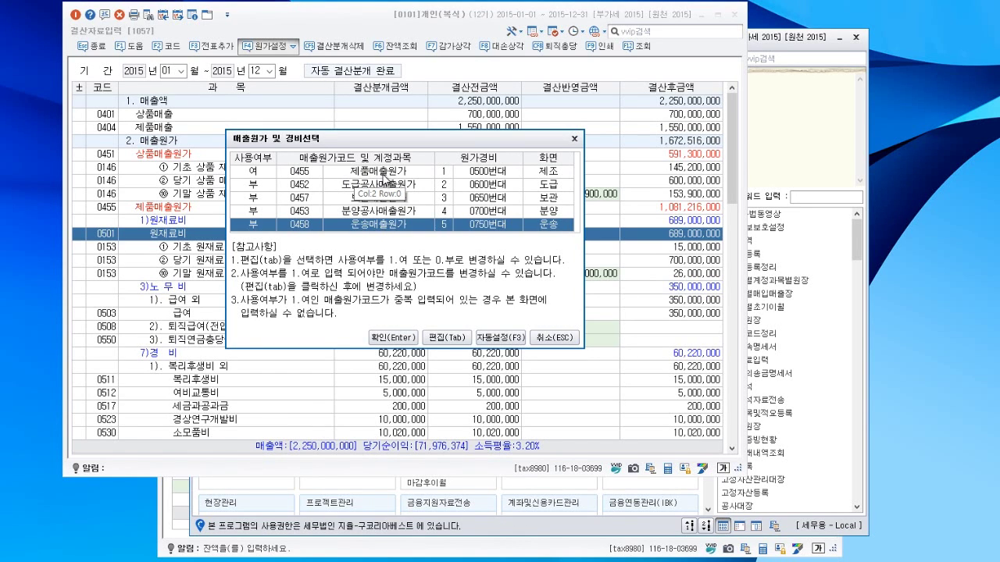
- Confirm the cost settings with 0455 제품매출원가 selected and load the previously entered closing data
click(379, 171)
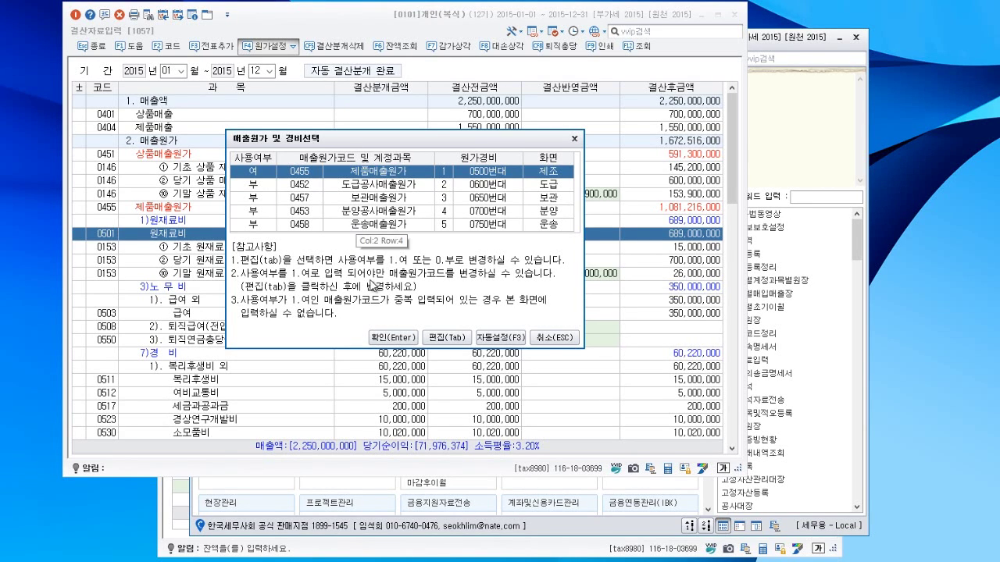
click(390, 339)
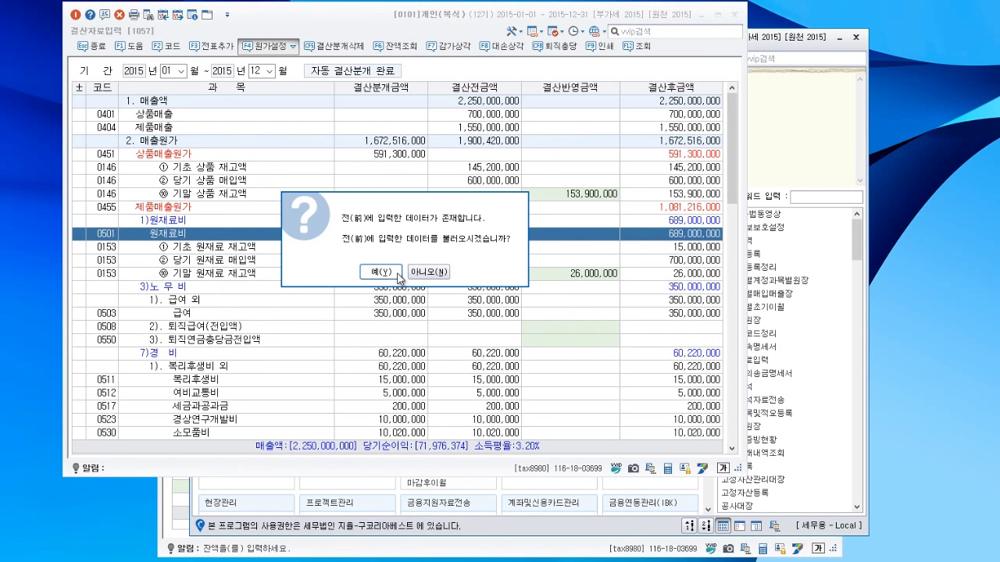
click(389, 273)
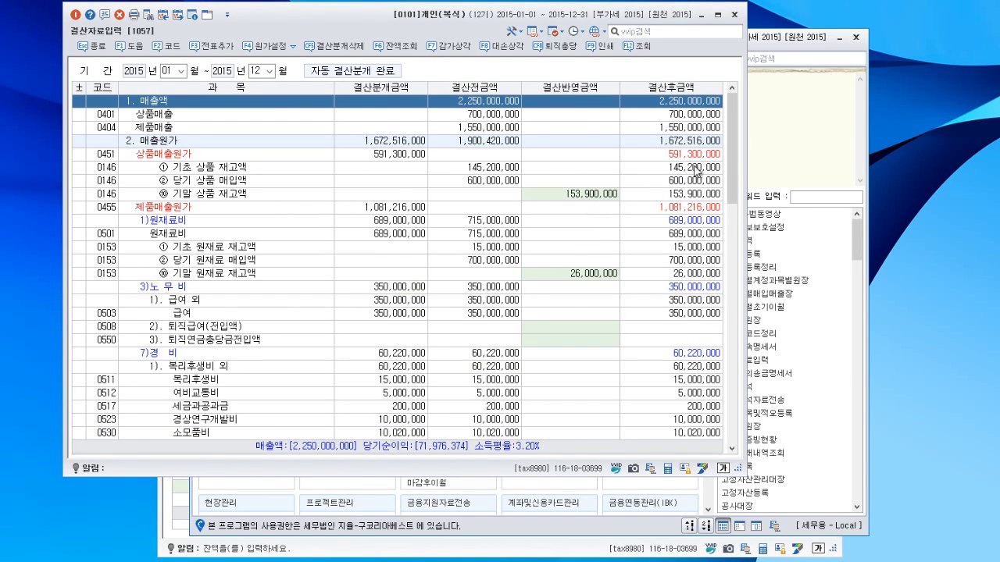
- Examine the manufacturing 일반감가상각비 rows for 건설용장비, 건물, 차량운반구 and 비품
drag(732, 167, 734, 233)
click(565, 287)
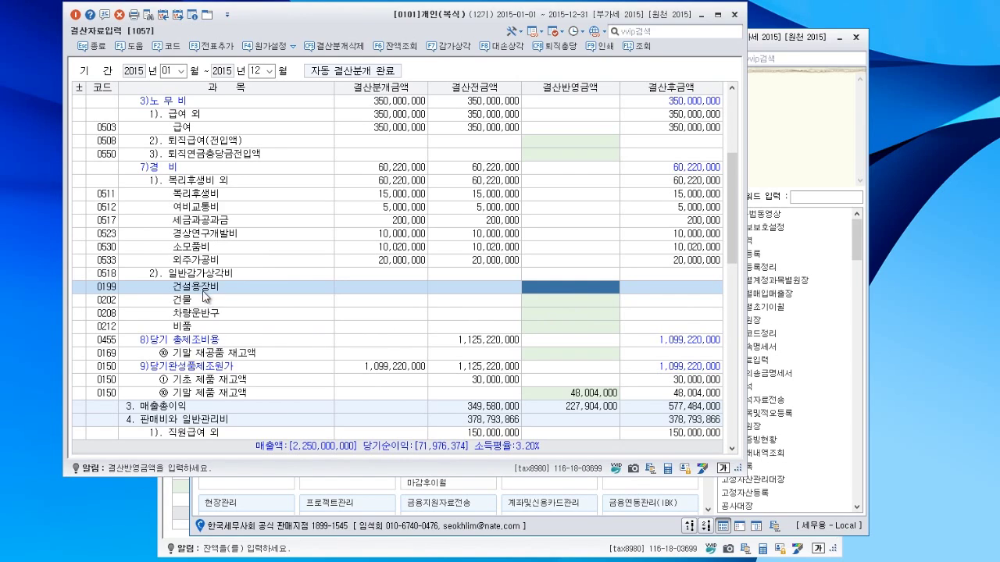
click(578, 303)
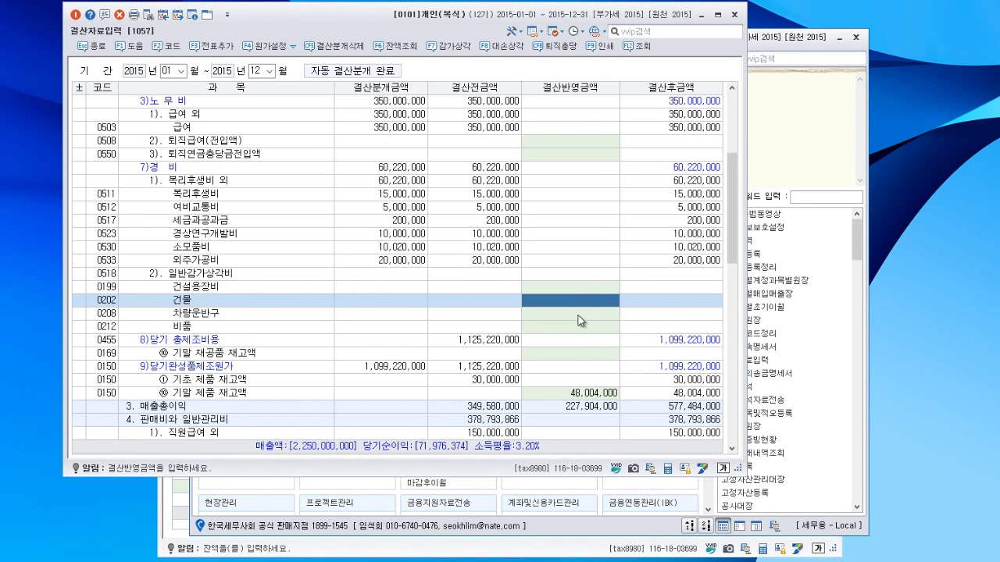
click(578, 317)
click(578, 327)
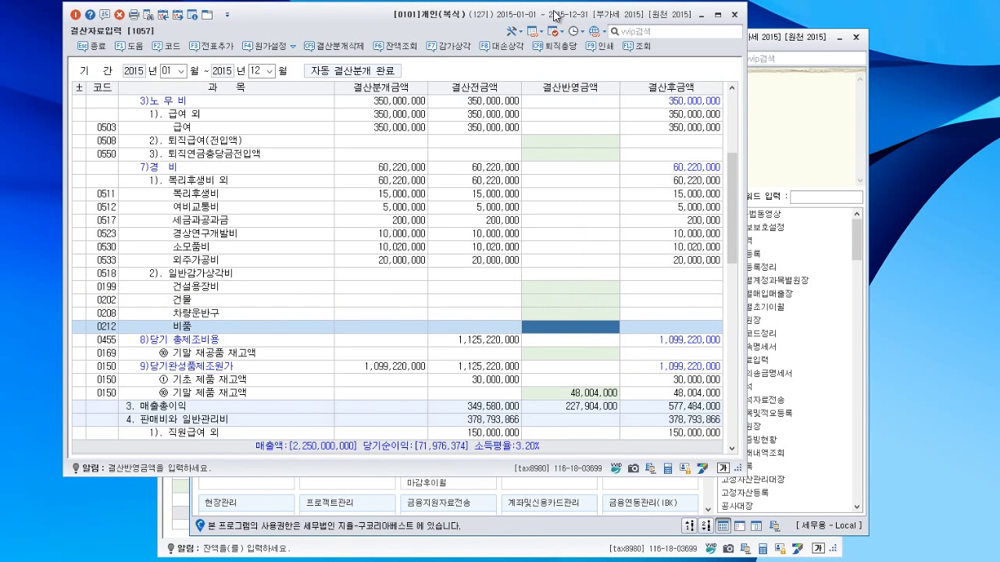
- Open 고정자산등록 and look up the depreciation of the 사무실 asset under asset account 0202 건물
drag(556, 16, 493, 25)
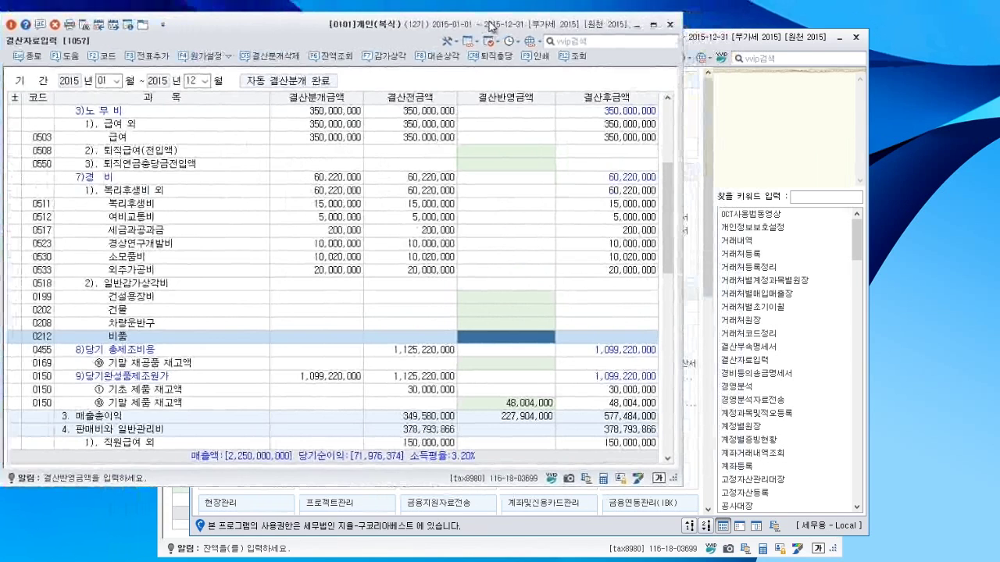
click(700, 41)
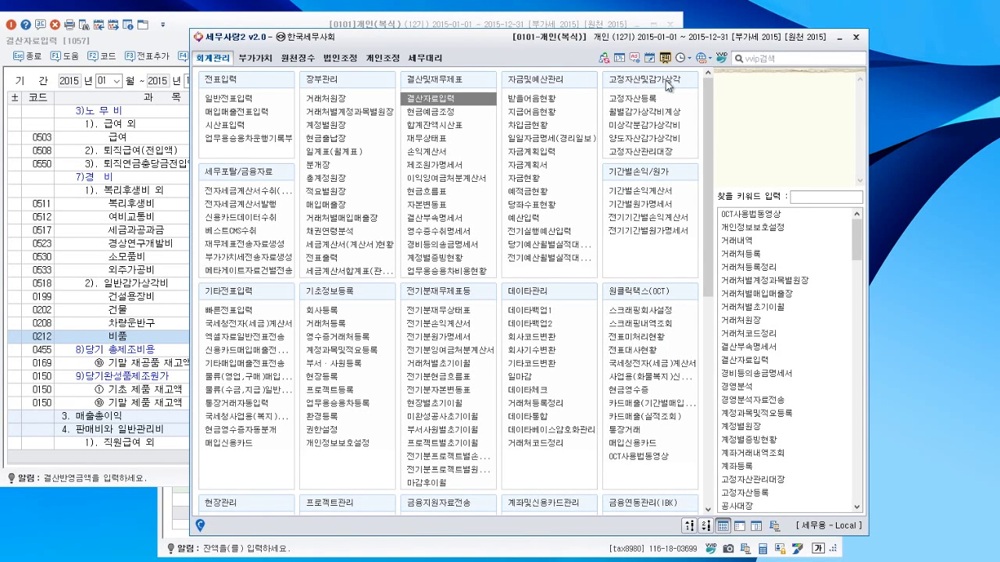
click(643, 101)
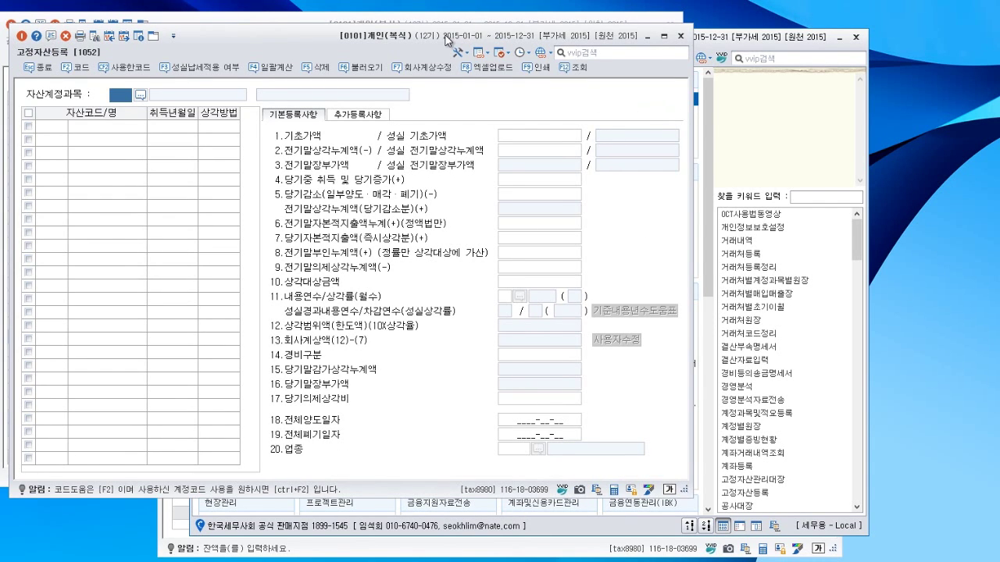
drag(447, 41, 522, 40)
text(0202)
key(Return)
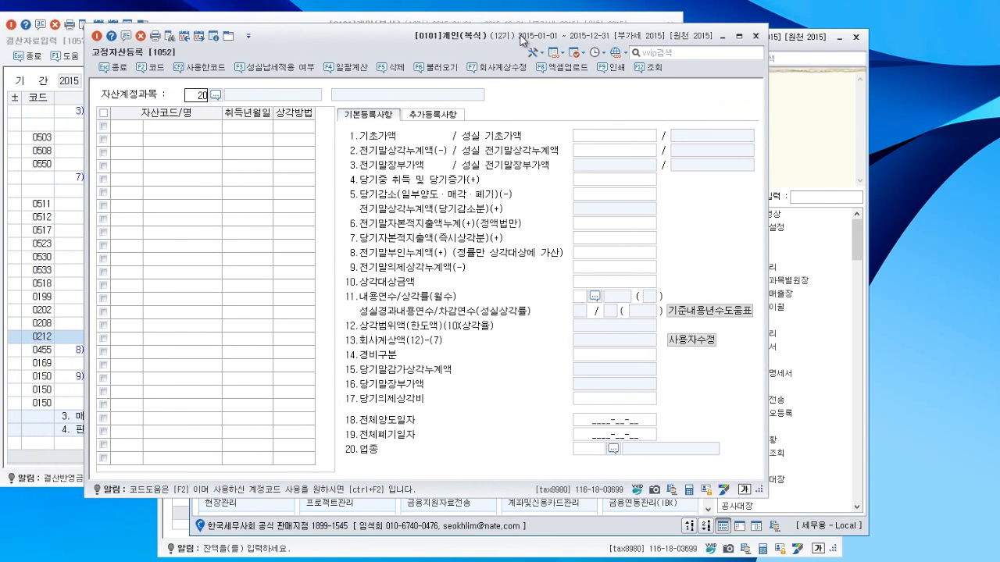
click(203, 129)
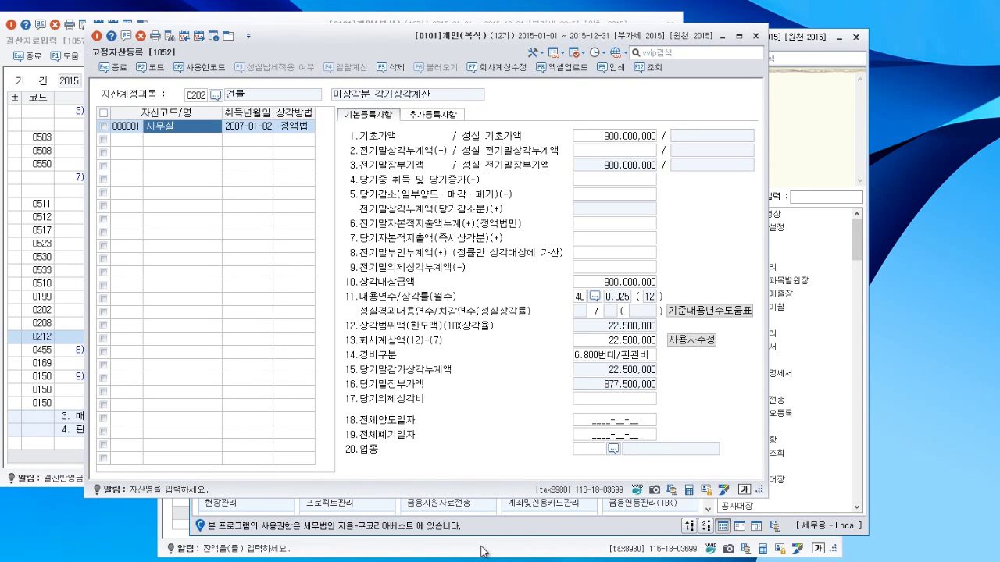
- Return to 결산자료입력 and enter 22,500,000 as the closing amount for 건물 under 일반감가상각비
click(430, 550)
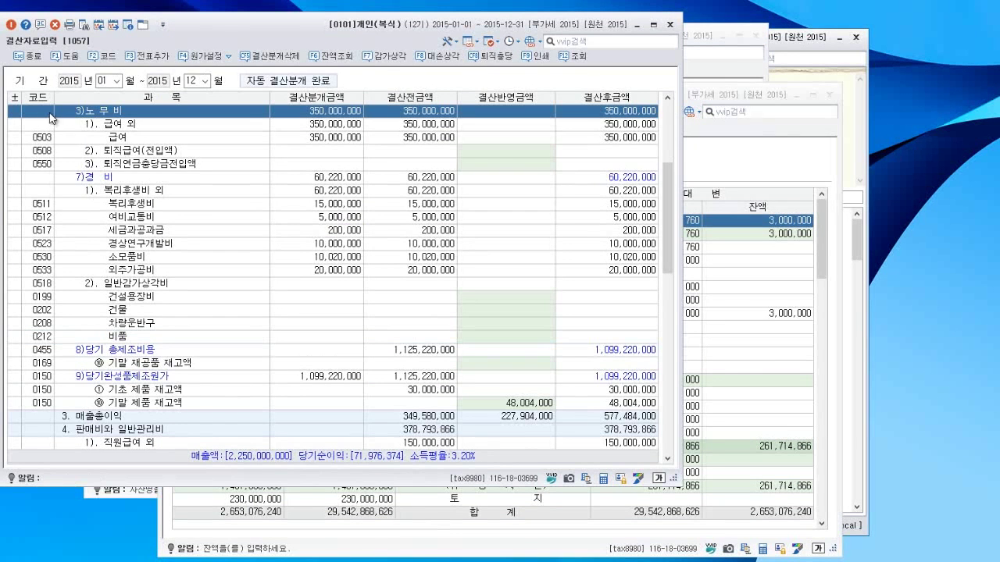
click(47, 119)
click(480, 311)
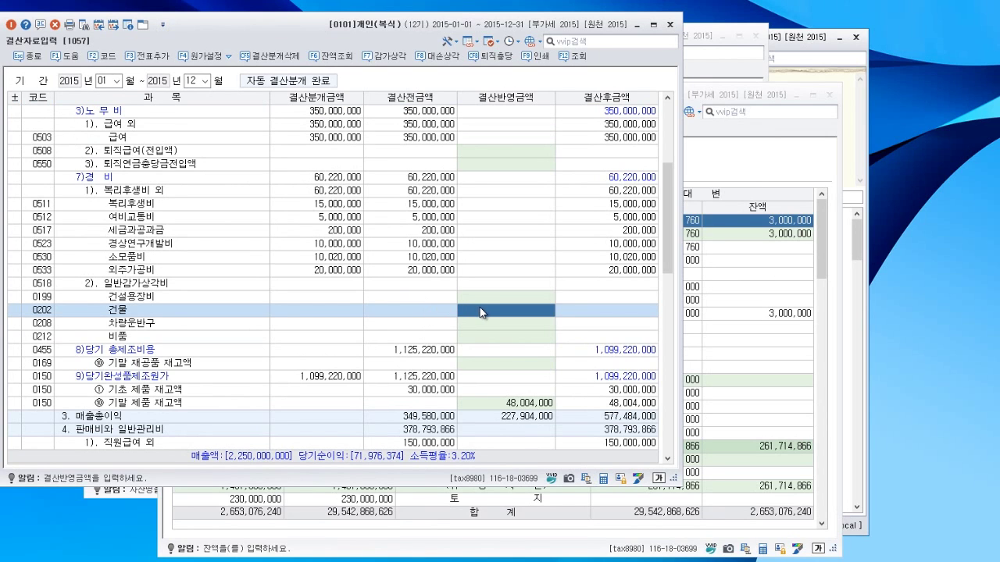
text(22,500)
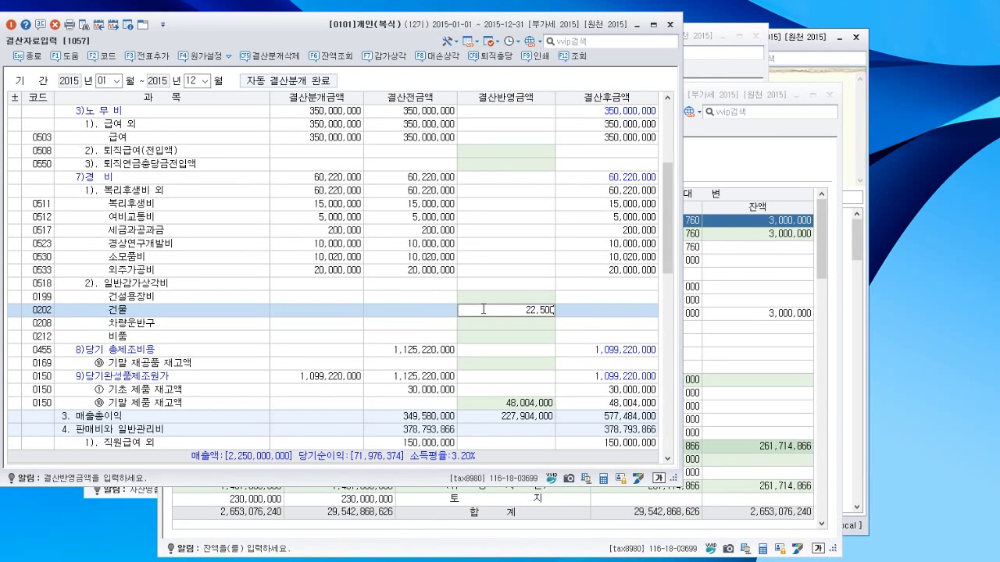
text(,000)
key(Return)
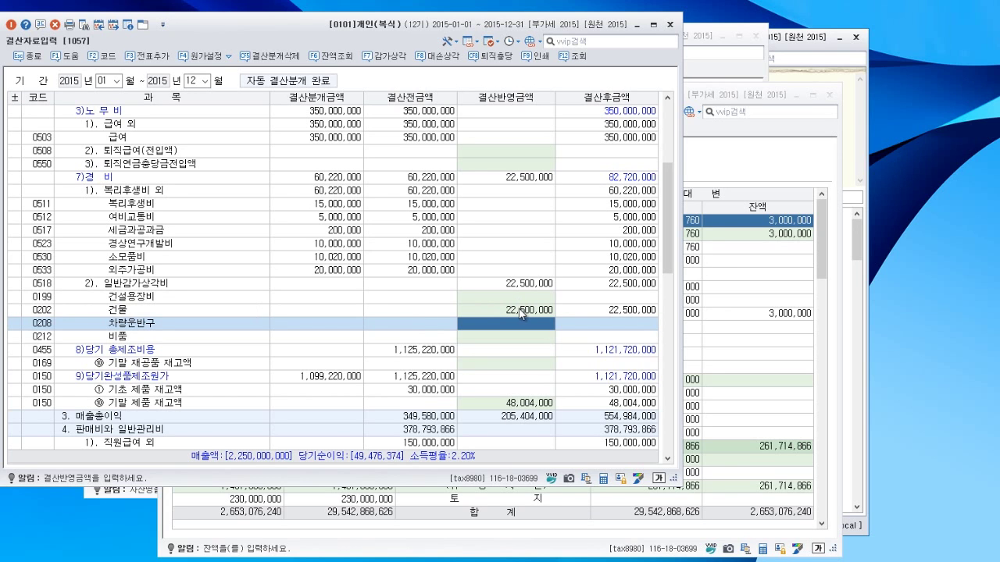
- Open 일반전표입력 for December 2015 and start a new voucher line dated December 31
click(793, 41)
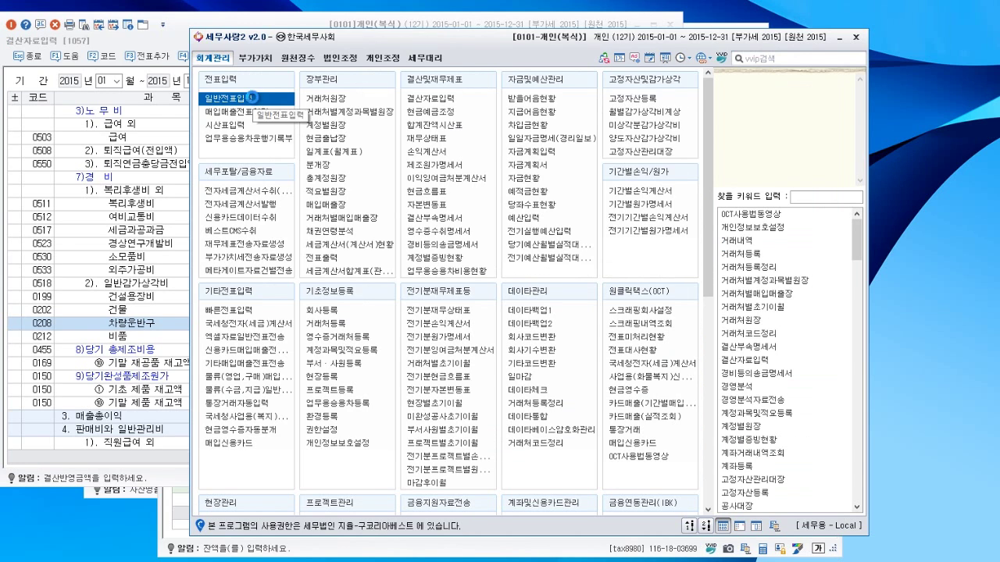
click(258, 99)
text(12)
key(Return)
key(Return)
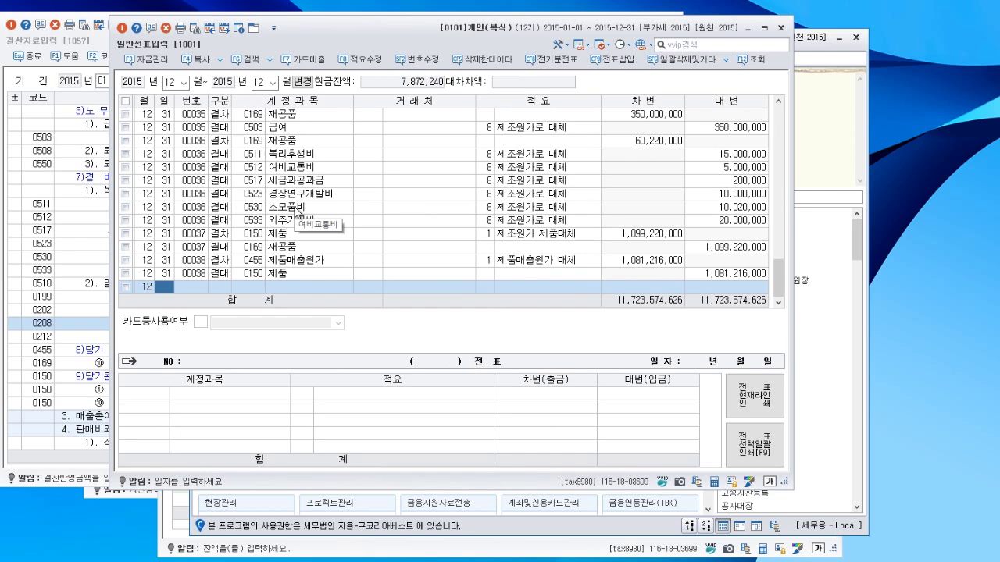
text(31)
key(Return)
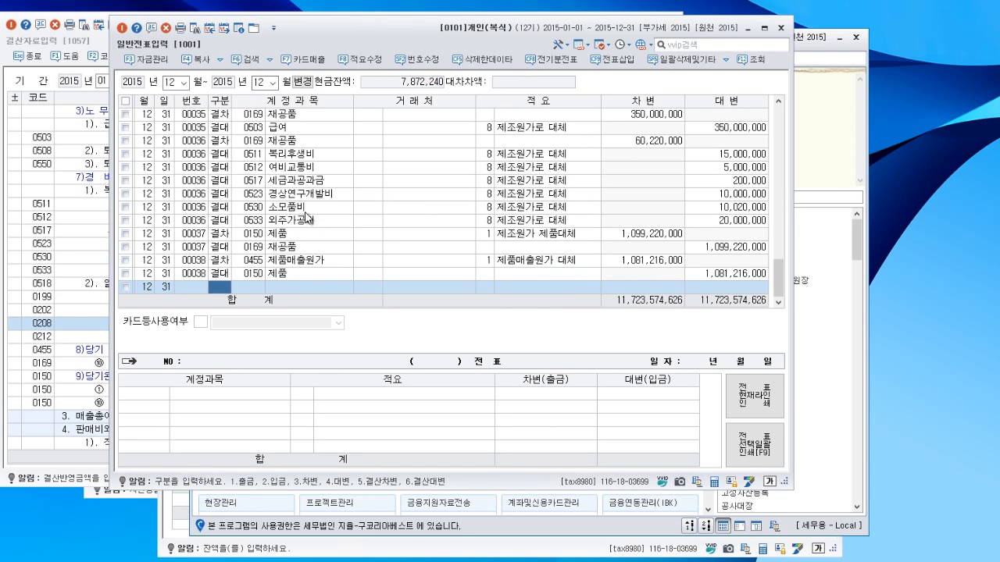
text(2)
key(Return)
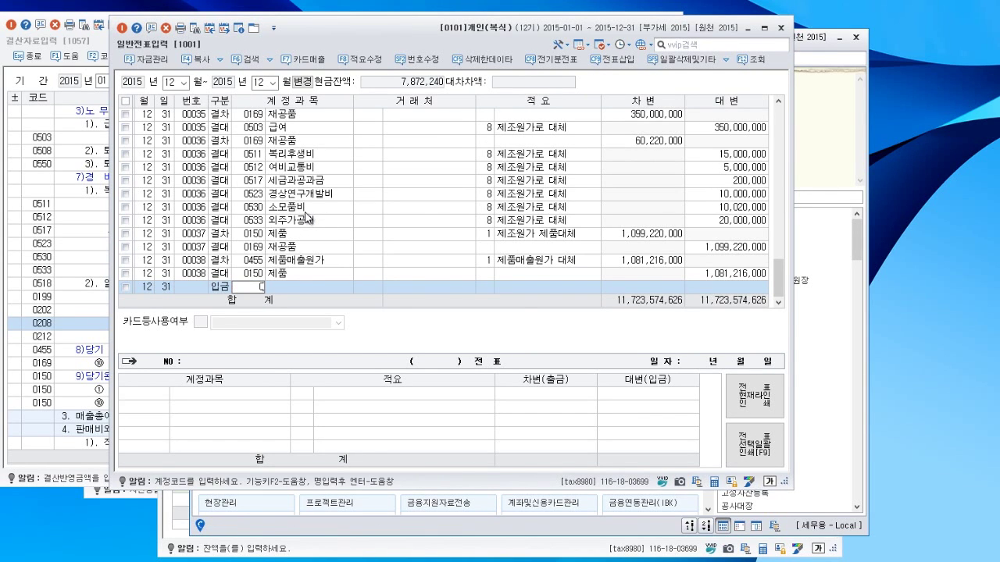
text(0)
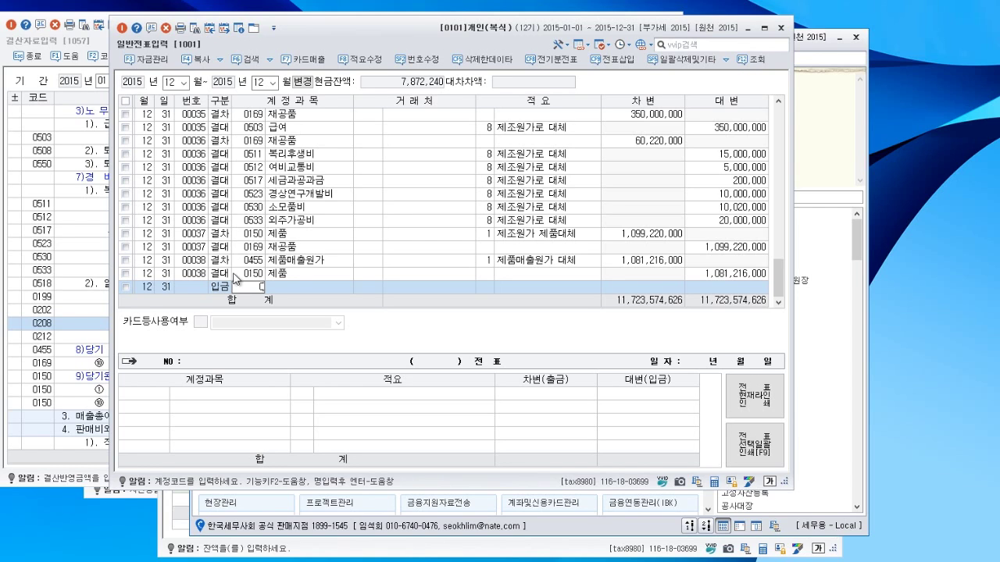
key(Return)
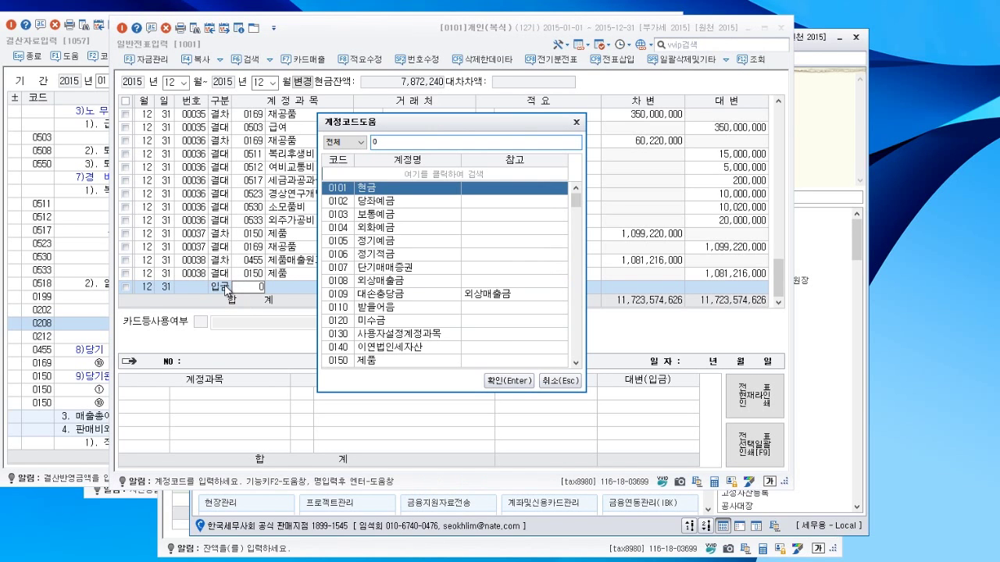
click(559, 381)
- Make the December 31 line a debit (차변) to account 0818 감가상각비 without a customer
text(3)
key(Return)
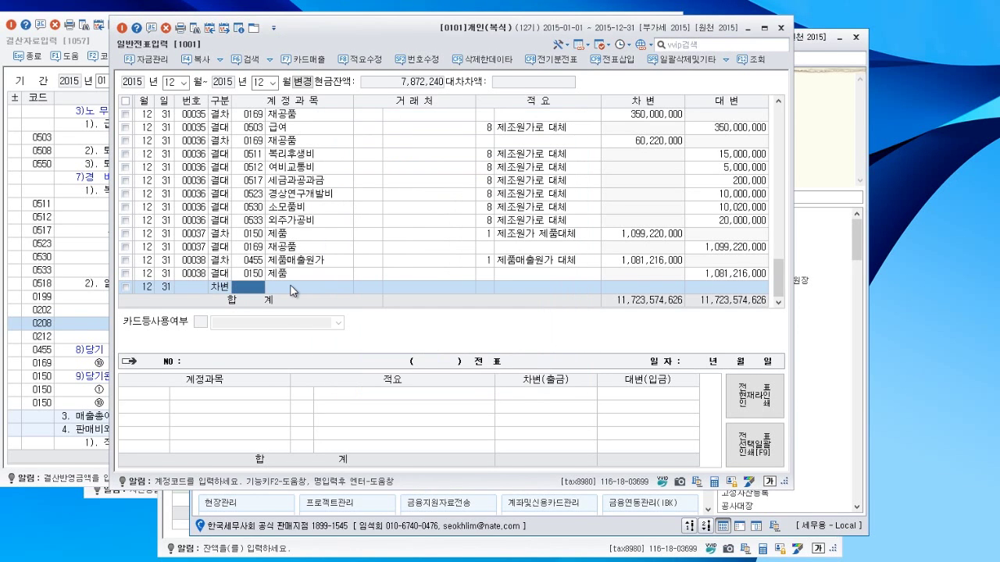
text(817)
key(Return)
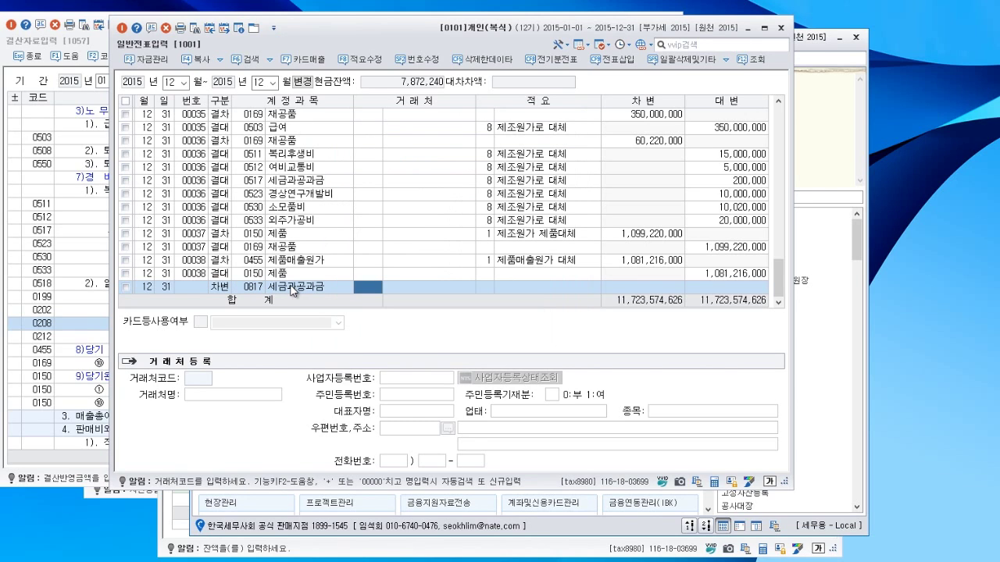
click(291, 287)
text(21)
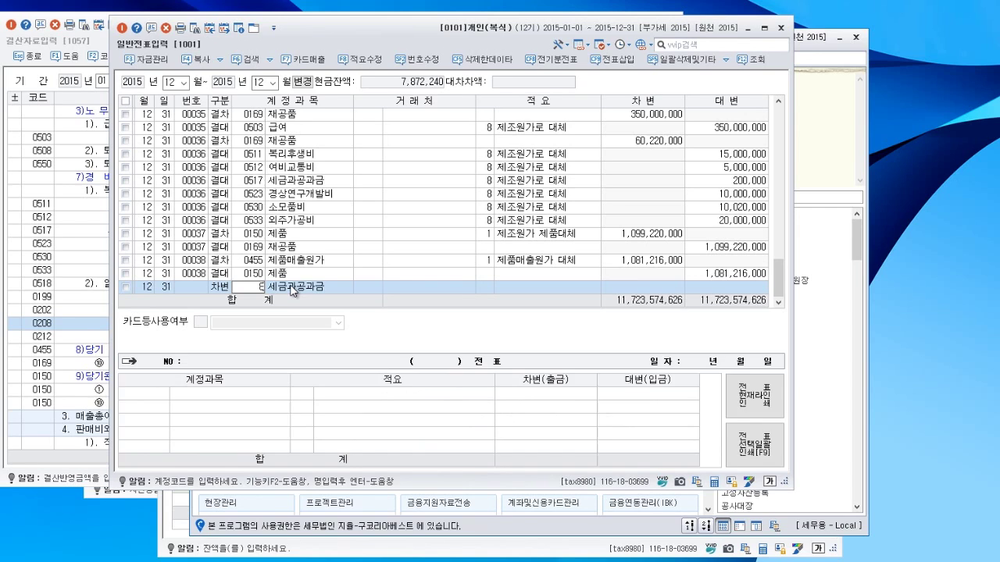
text(8)
key(Return)
key(Return)
- Give the 감가상각비 debit line summary 1 (당기말 감가상각비계상) and an amount of 22,500,000
text(1)
key(Return)
text(2)
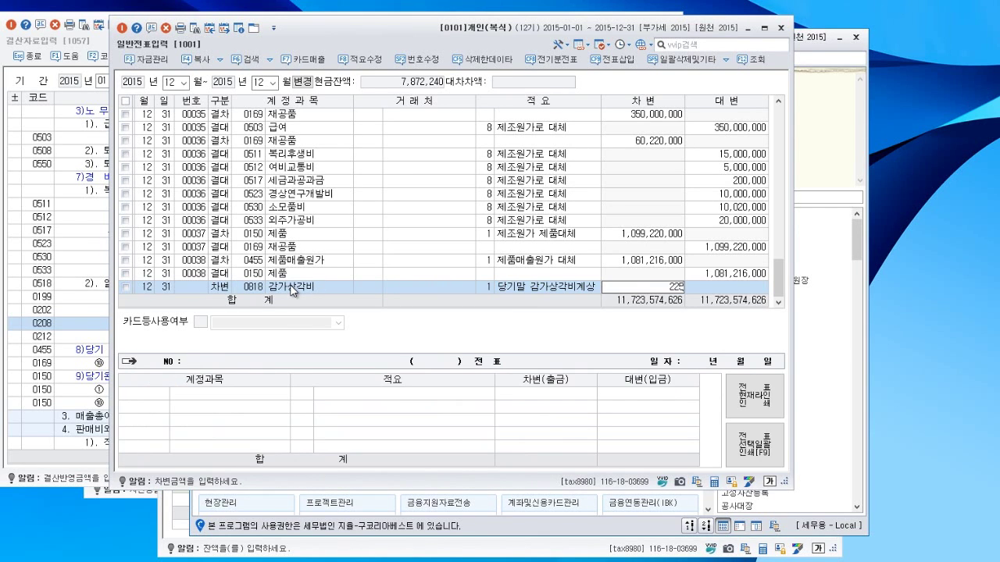
text(2,500,000)
key(Return)
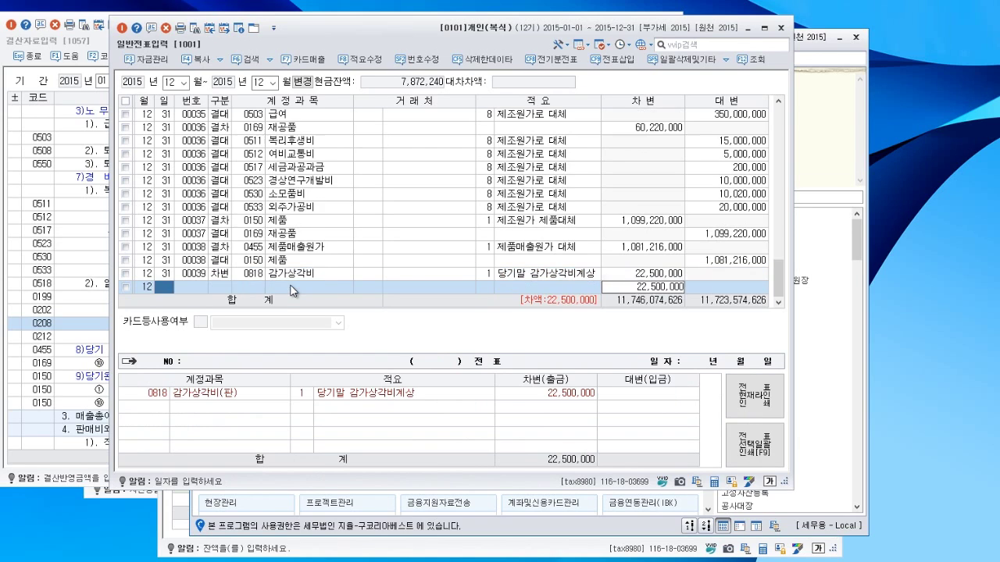
- Add the matching December 31 credit (대변) line to account 0203 감가상각누계액 for 22,500,000
text(4)
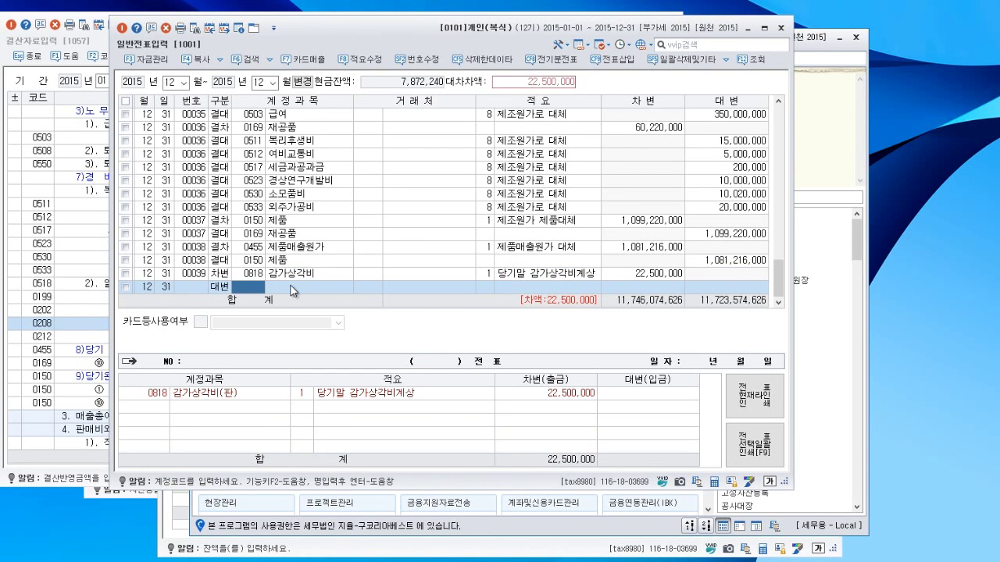
text(0203)
key(Return)
key(Return)
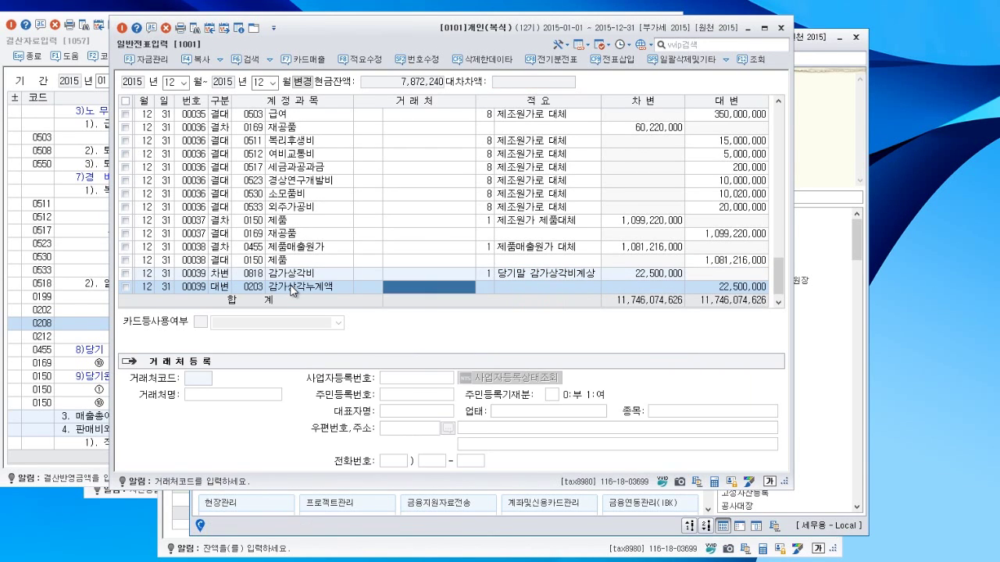
key(Return)
key(Return)
key(Return)
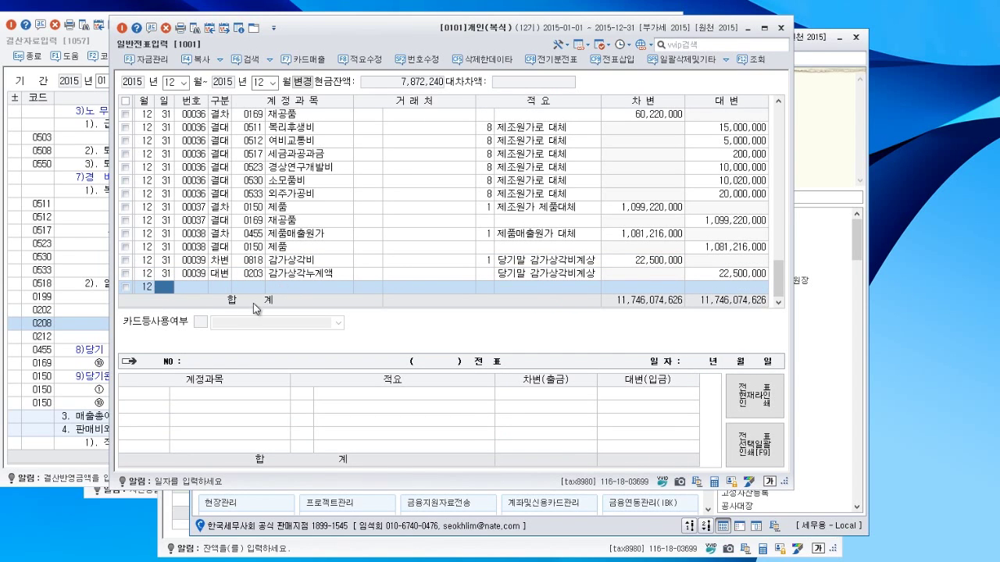
- Bring 결산자료입력 back to the front and minimize the 일반전표입력 window
click(89, 324)
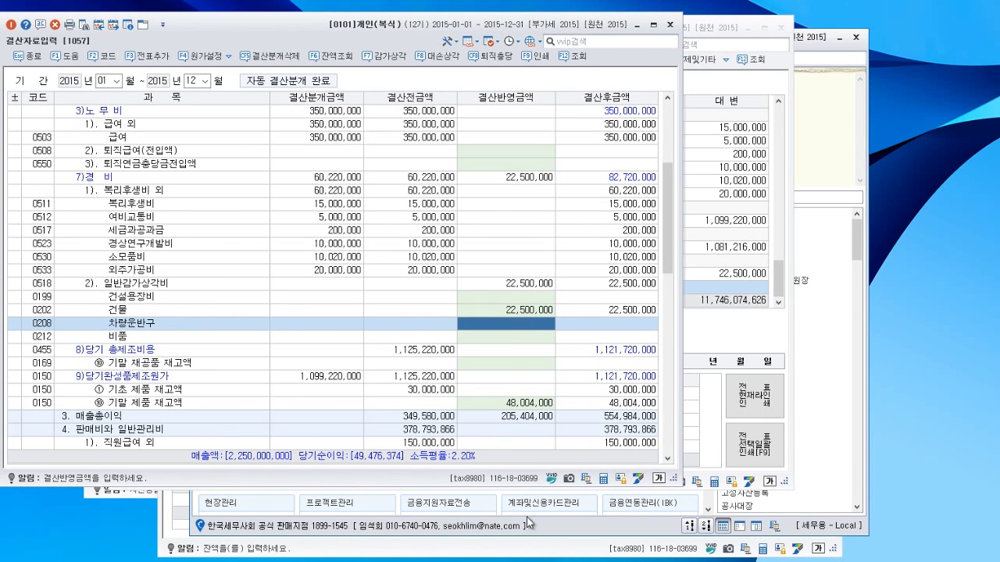
click(748, 30)
click(749, 30)
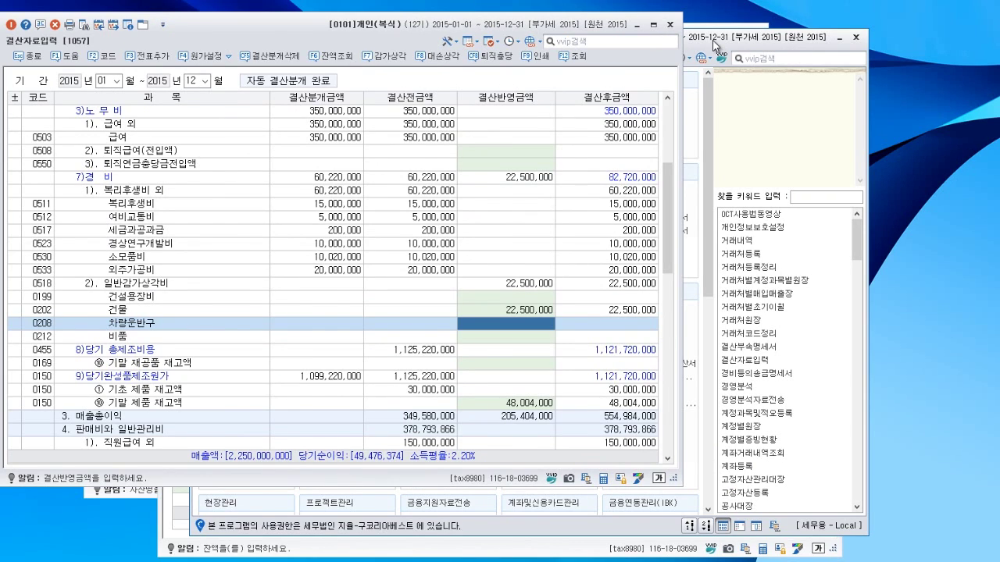
- Bring the 고정자산등록 window forward, move it aside so it sits beside the closing data, and return to 결산자료입력
click(714, 39)
click(656, 98)
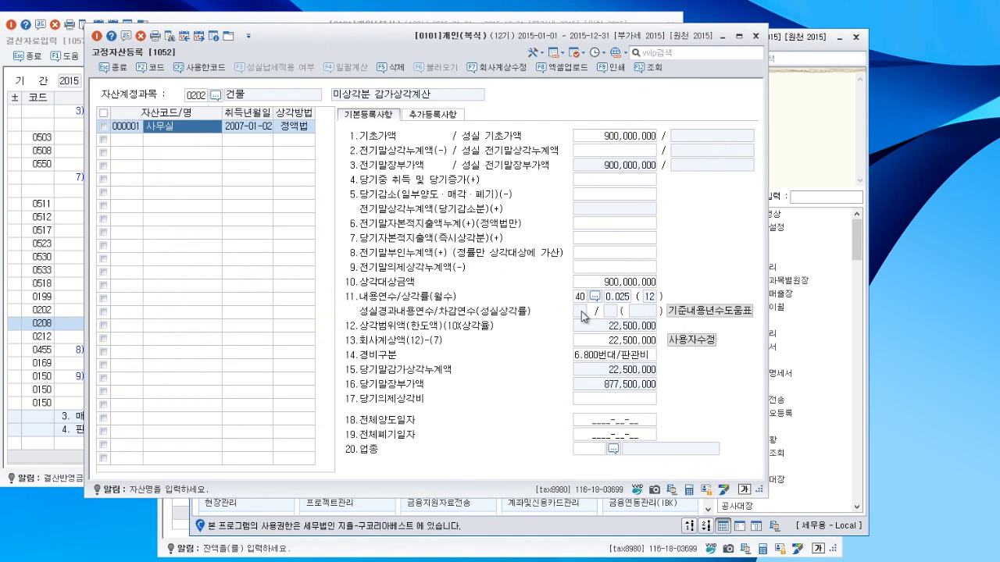
drag(431, 37, 673, 92)
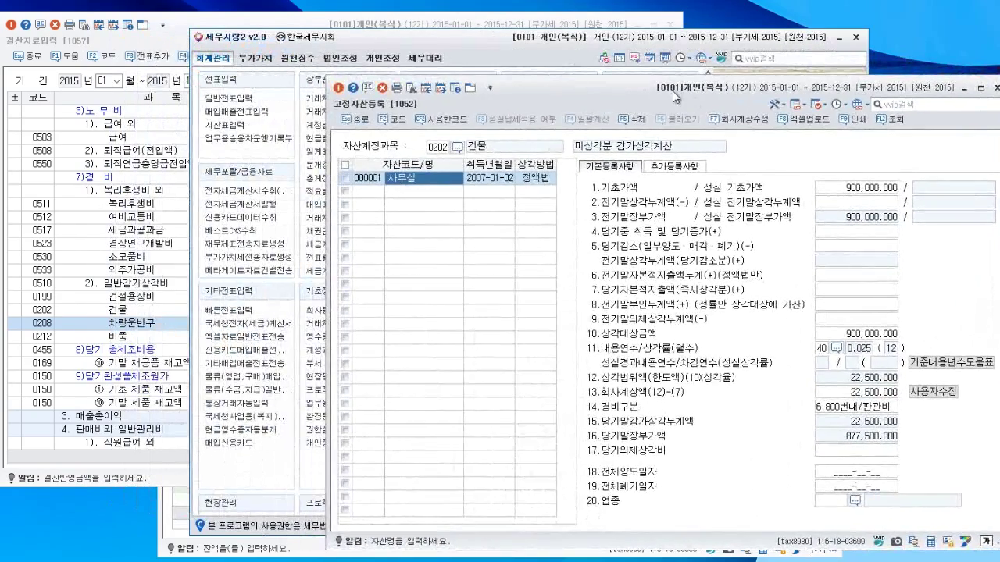
click(445, 23)
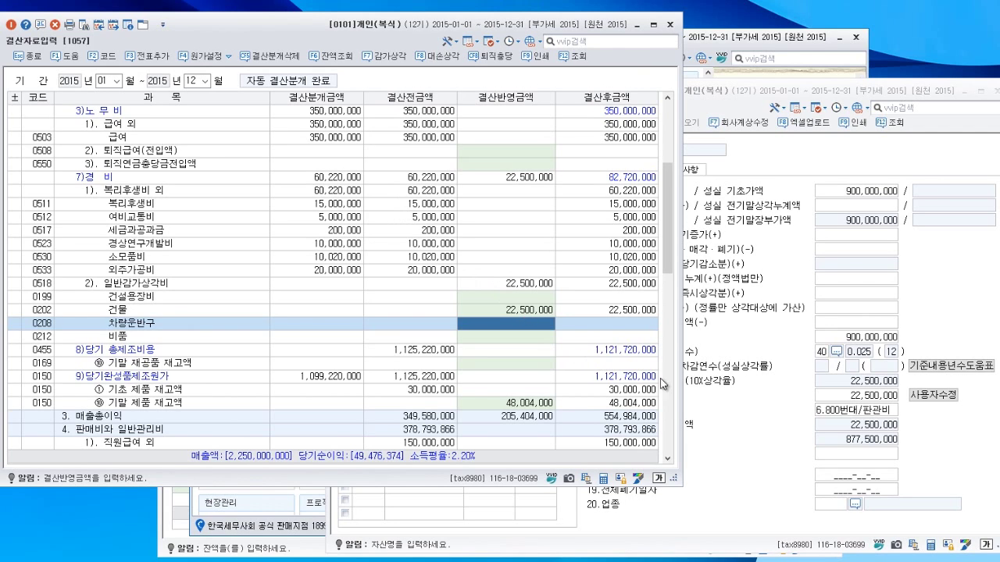
- Clear the 결산반영금액 of 0202 건물 under manufacturing 일반감가상각비 and open the 감가상각 dialog
click(537, 311)
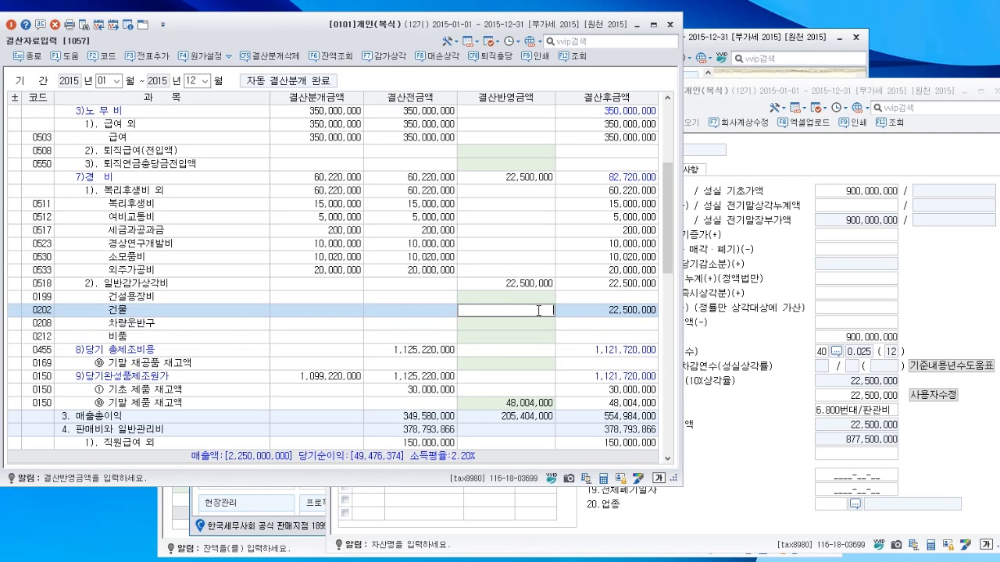
key(Return)
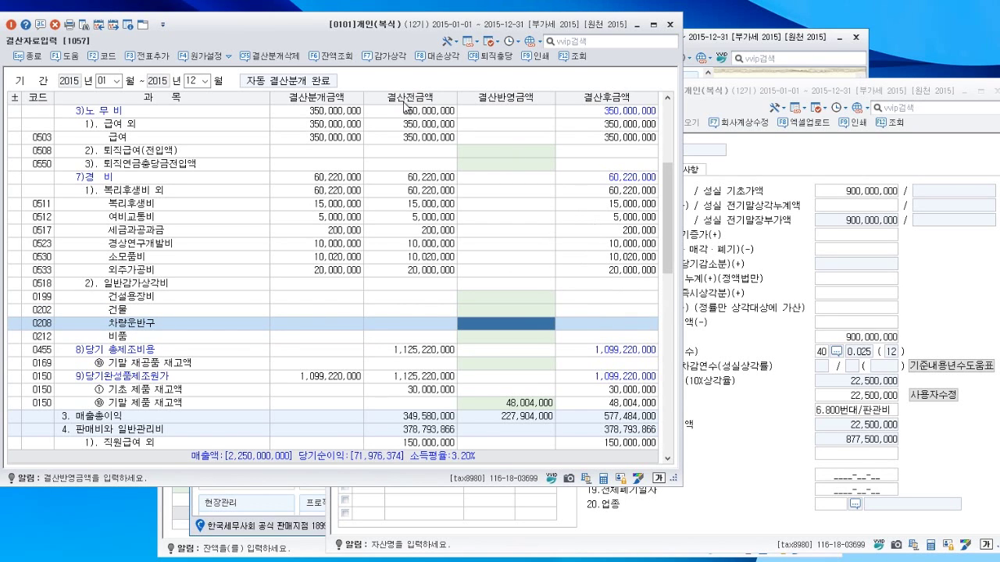
click(390, 60)
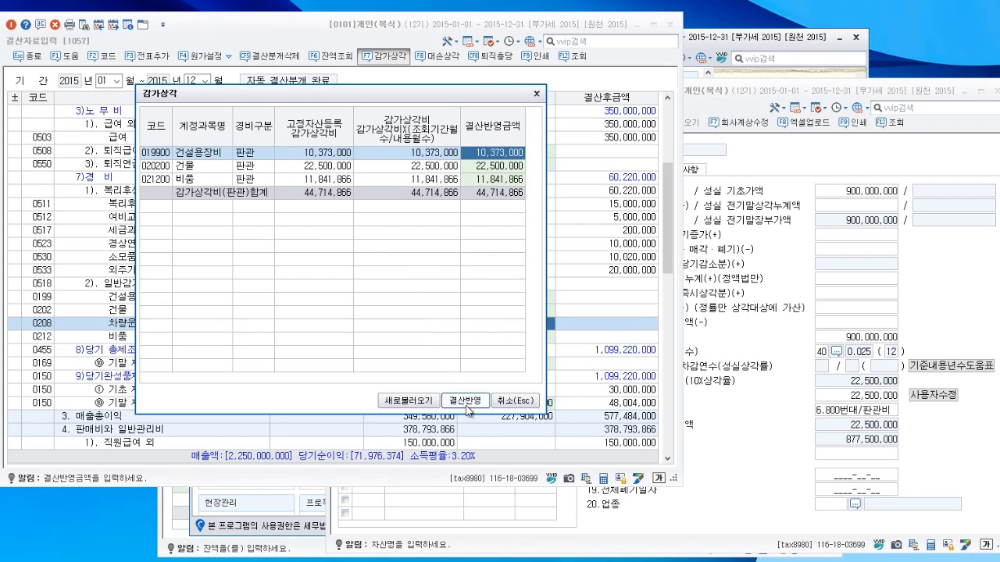
- Check the 사무실 building's 회사계상액 and 경비구분 options in 고정자산등록, and close the 감가상각 dialog without applying it
click(778, 168)
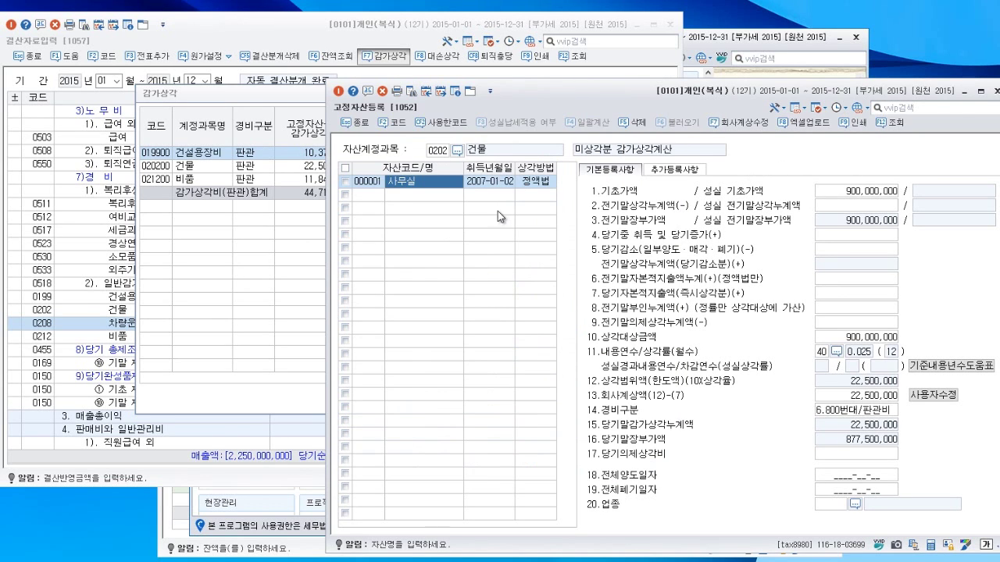
click(845, 397)
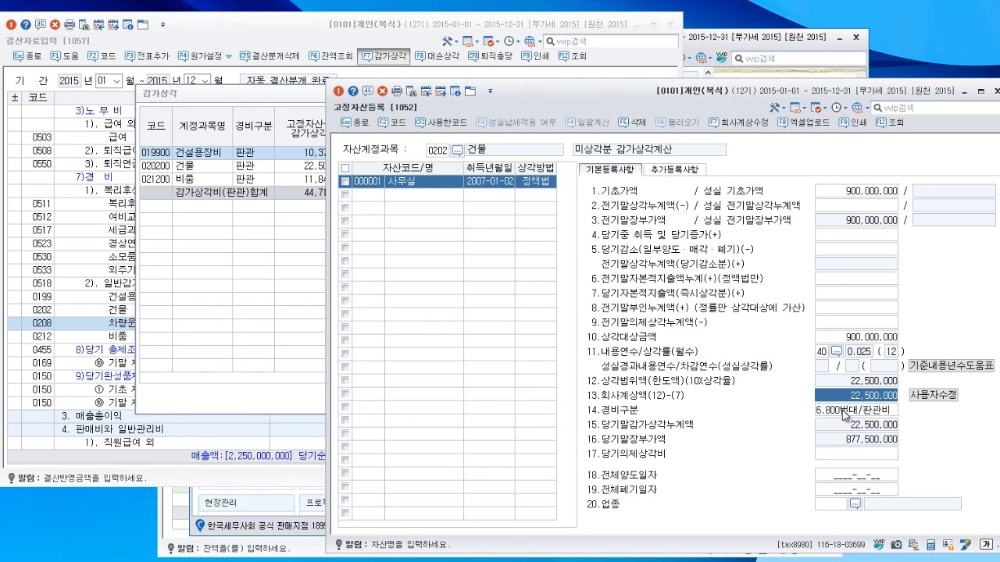
click(845, 414)
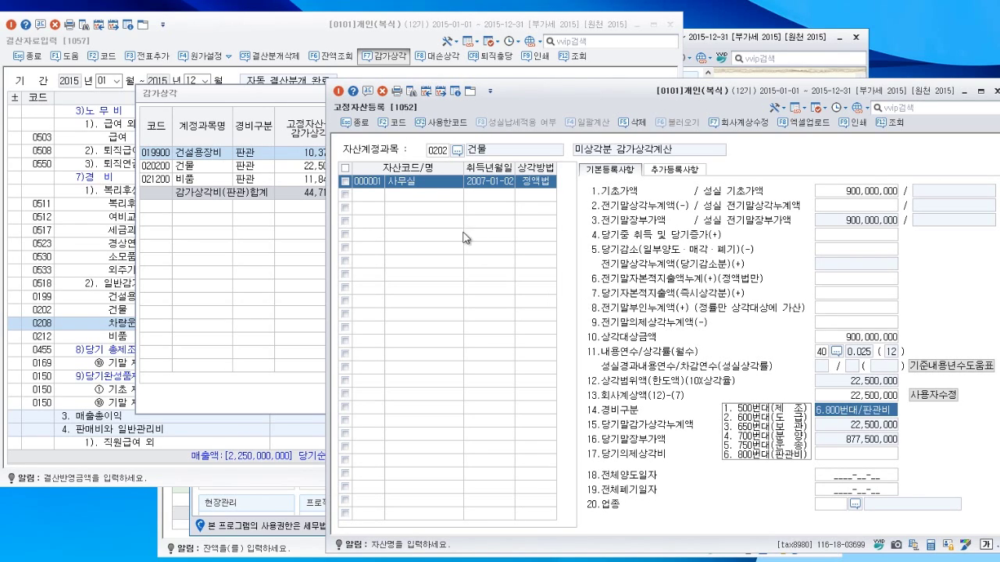
click(298, 100)
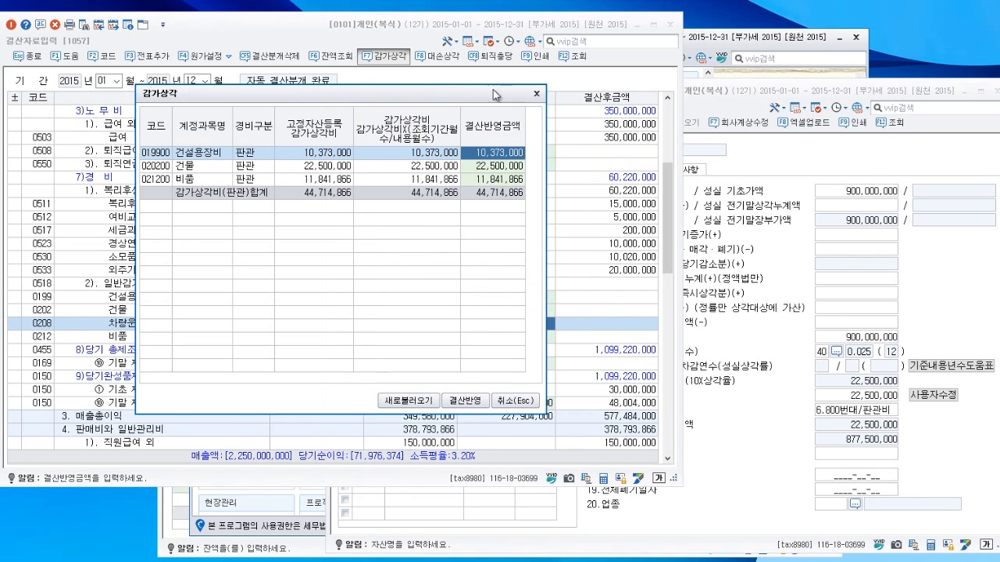
click(537, 94)
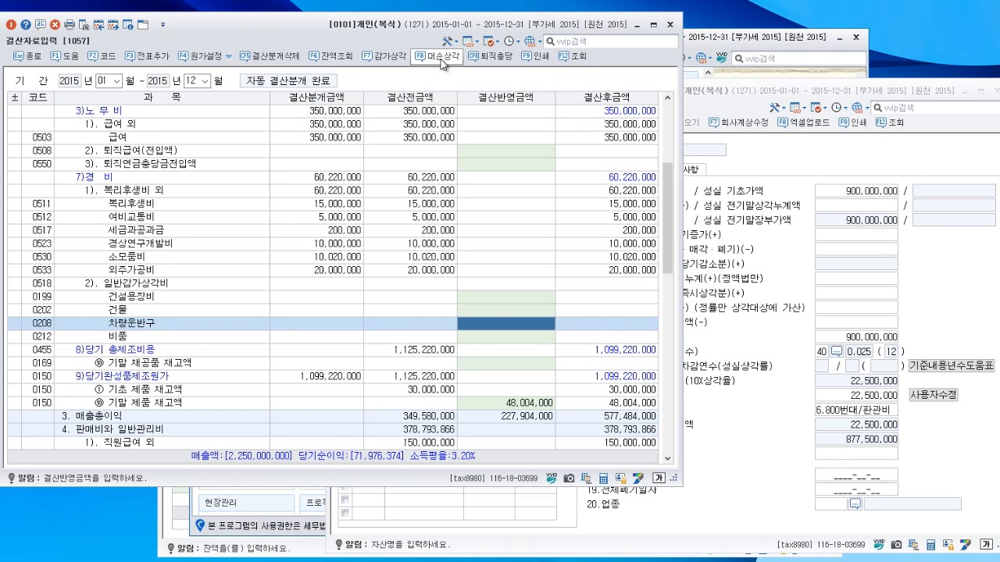
- Review the 받을어음 and 단기대여금 additions in the 대손상각 dialog at a 1.00% 대손율 and apply them to the closing
click(440, 57)
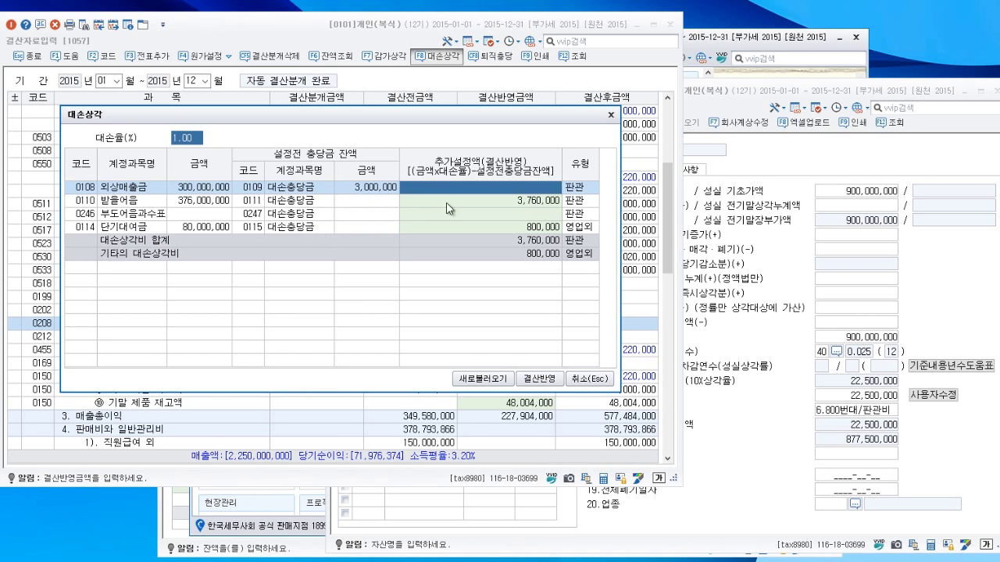
click(539, 201)
click(542, 228)
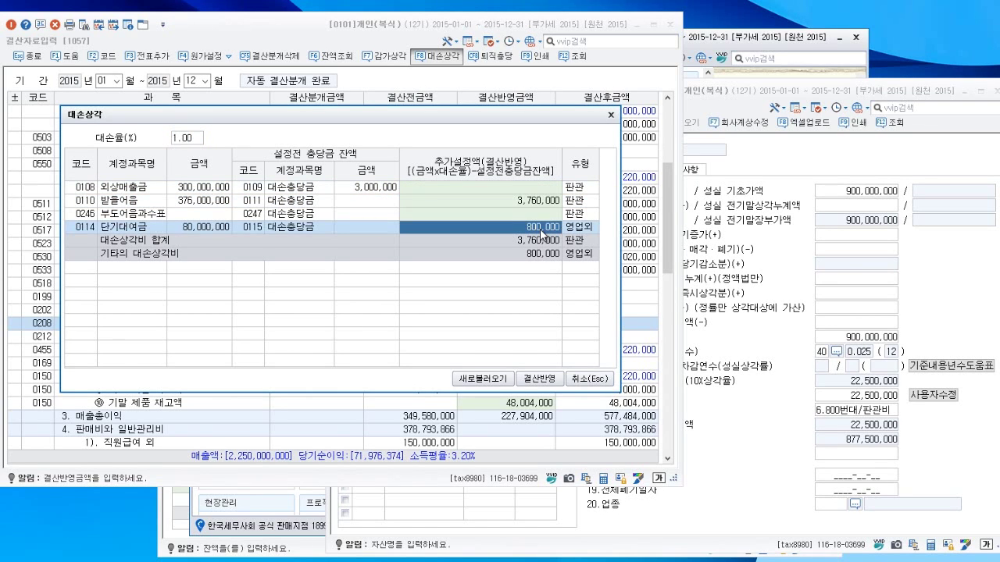
click(545, 203)
click(545, 226)
click(538, 201)
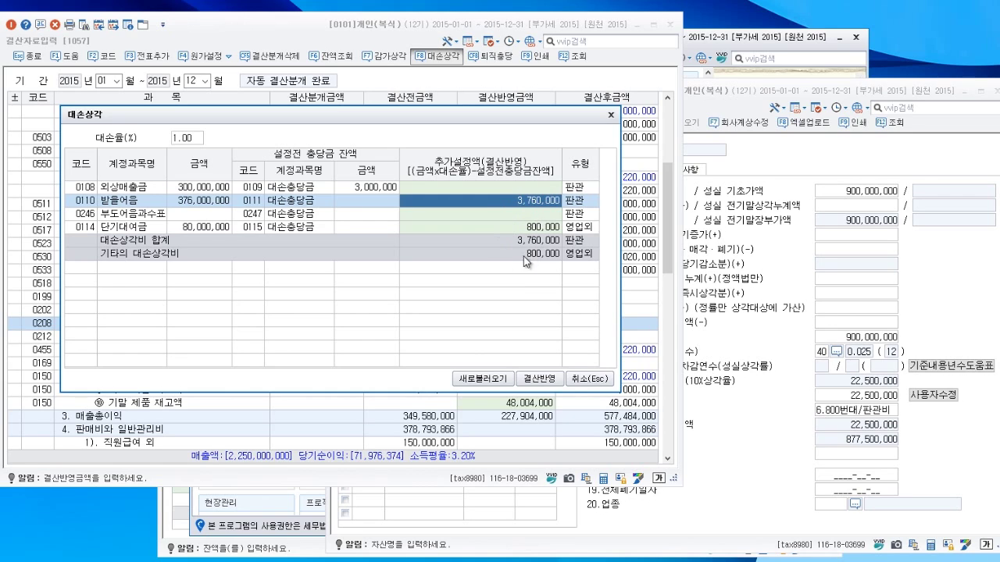
click(539, 380)
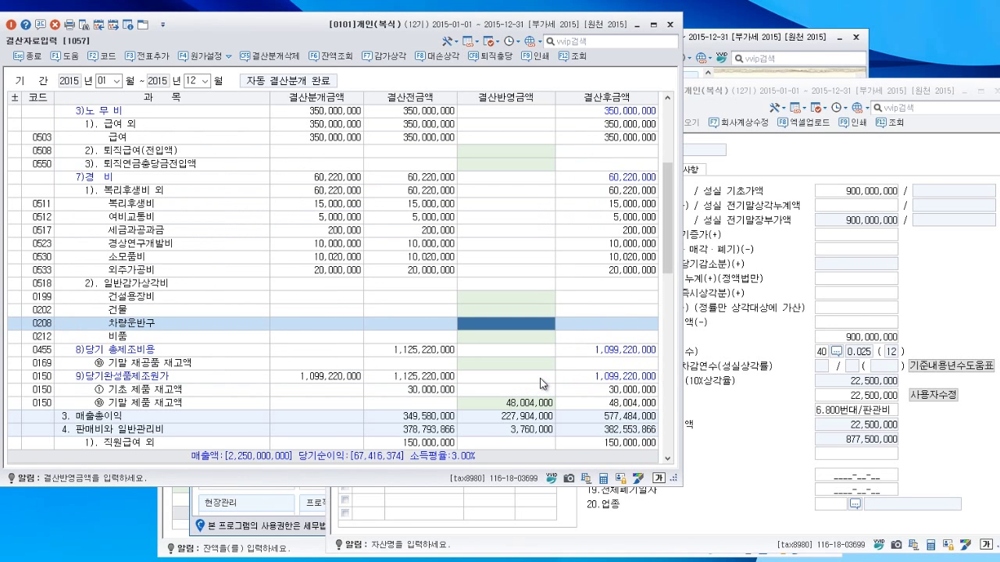
- Check the 대손상각 and 받을어음 lines under 판매비와 일반관리비, and view the 퇴직충당부채 dialog without applying it
drag(669, 258, 670, 325)
click(523, 338)
click(523, 367)
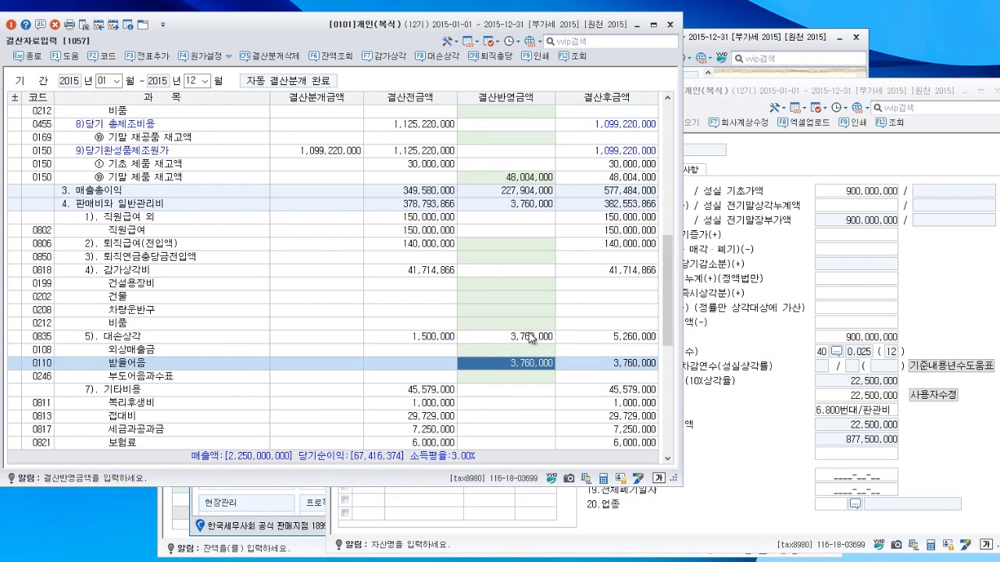
click(529, 339)
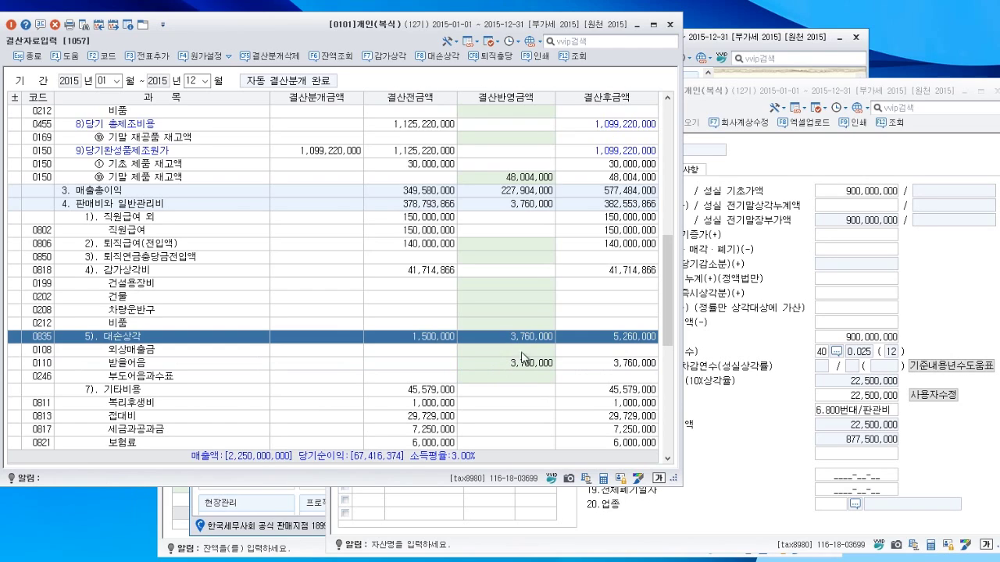
click(500, 61)
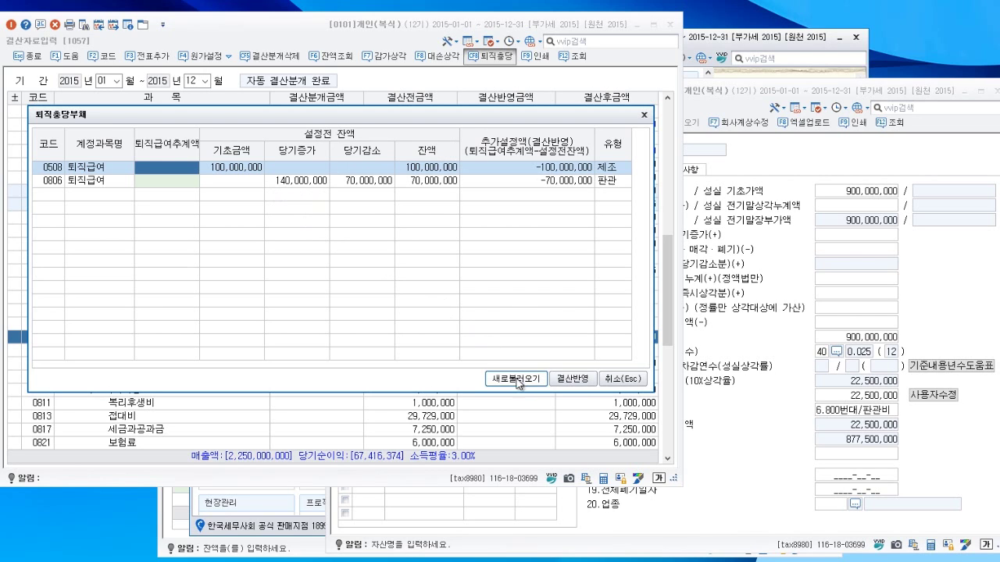
click(623, 379)
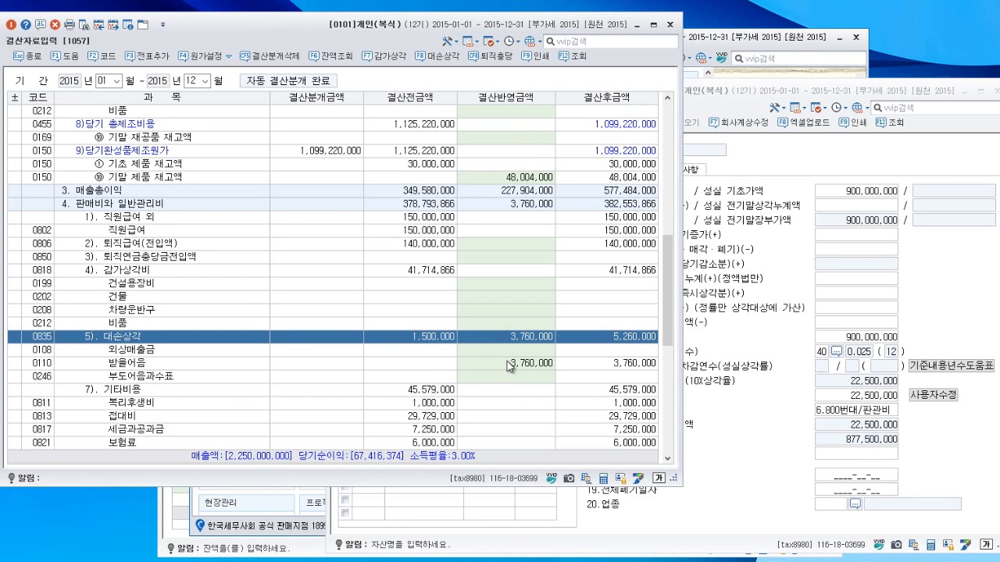
- Set the 결산반영금액 of 0202 건물 under manufacturing 0518 일반감가상각비 to 22,500,000
scroll(667, 338, up, 3)
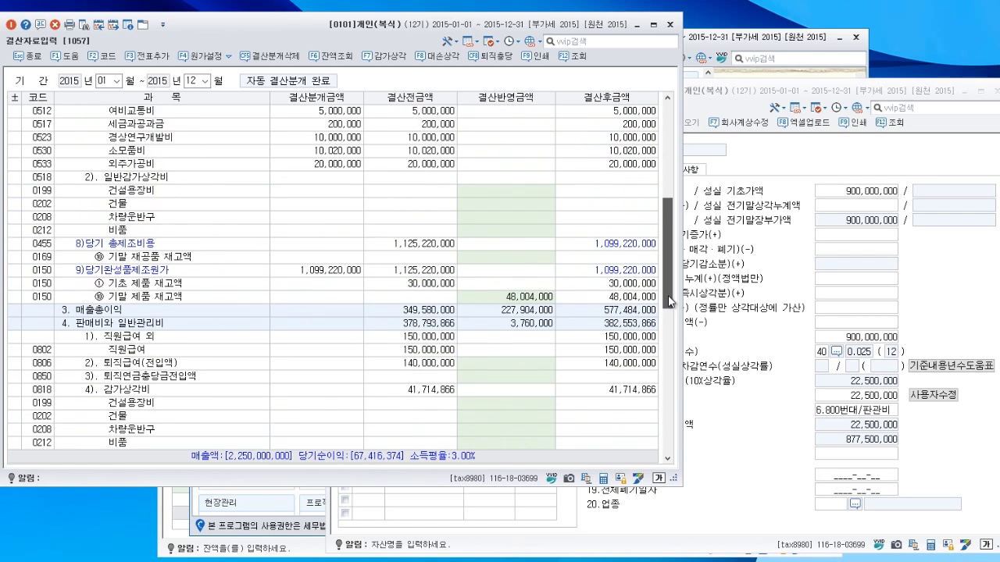
click(498, 207)
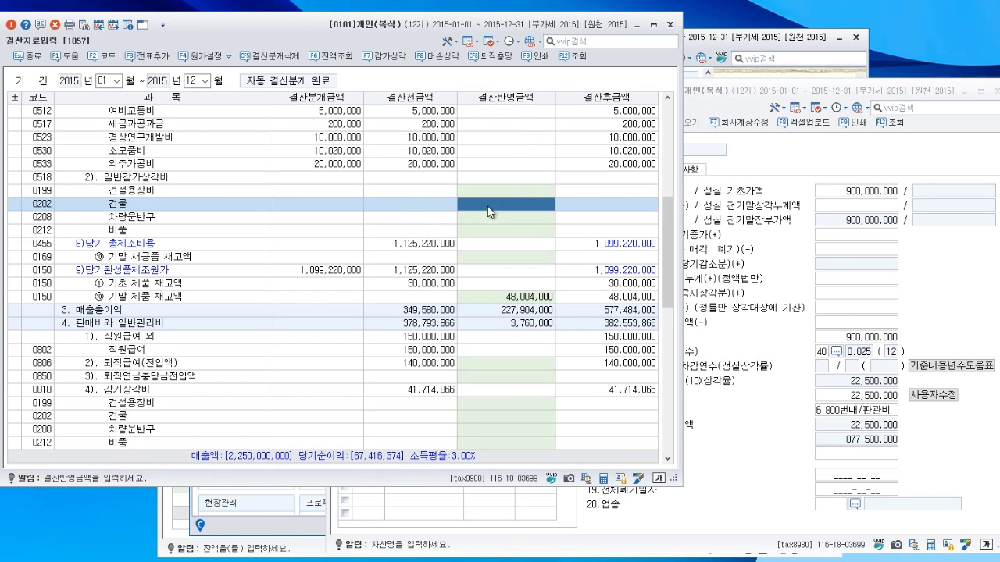
text(4)
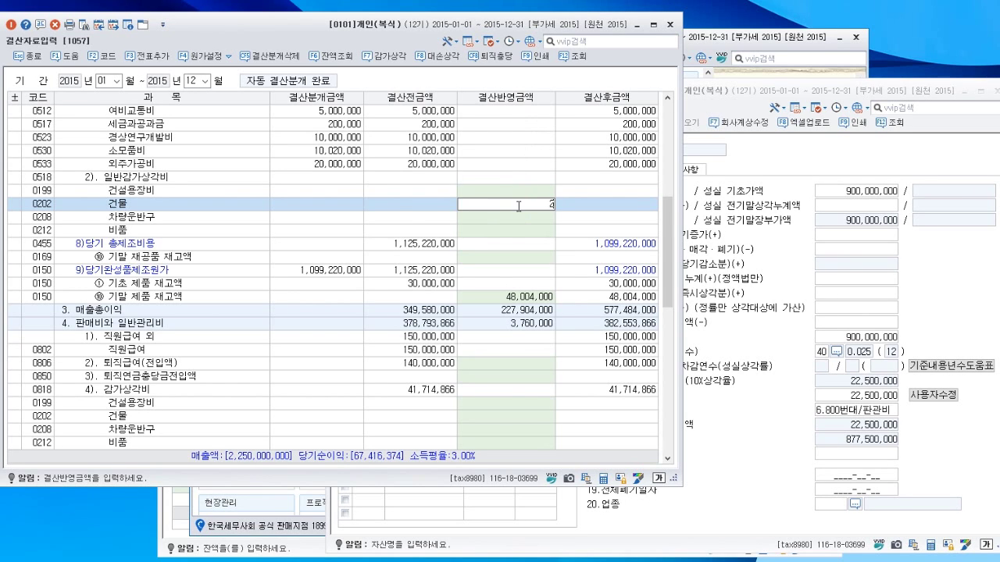
text(2500000)
key(Return)
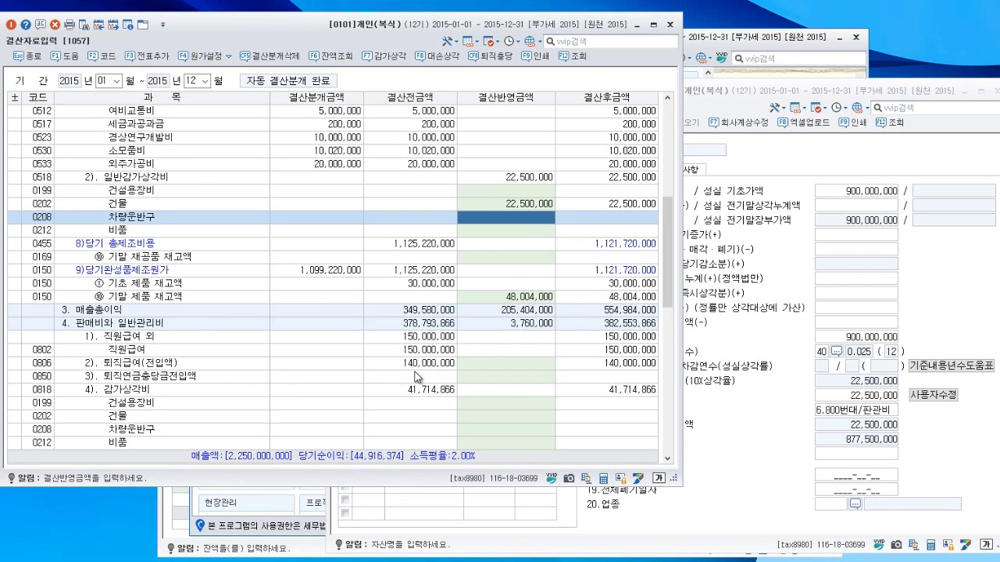
- Set the 결산반영금액 of 0202 건물 under 0818 감가상각비 in 판매비와 일반관리비 to 22,500,000
click(451, 351)
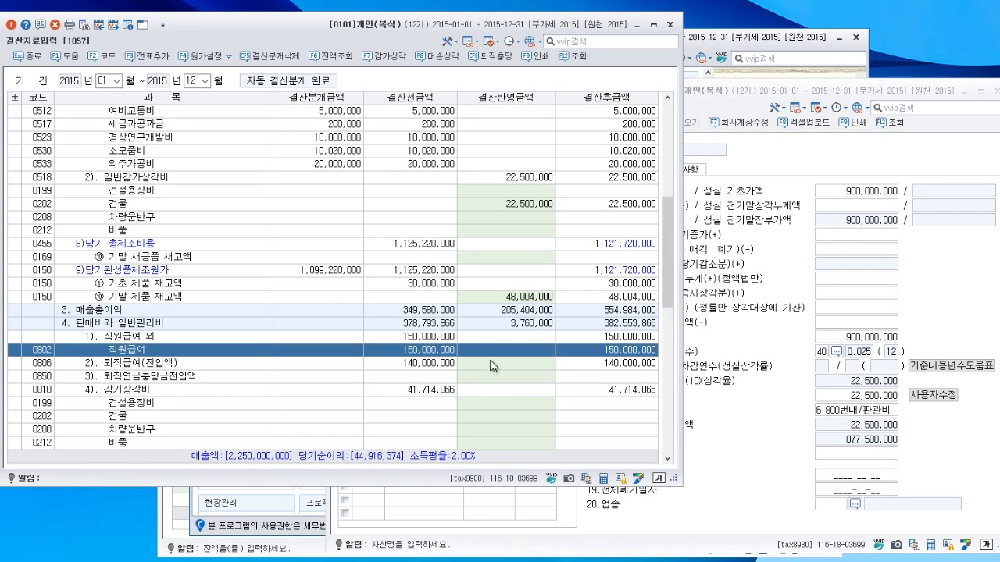
click(489, 365)
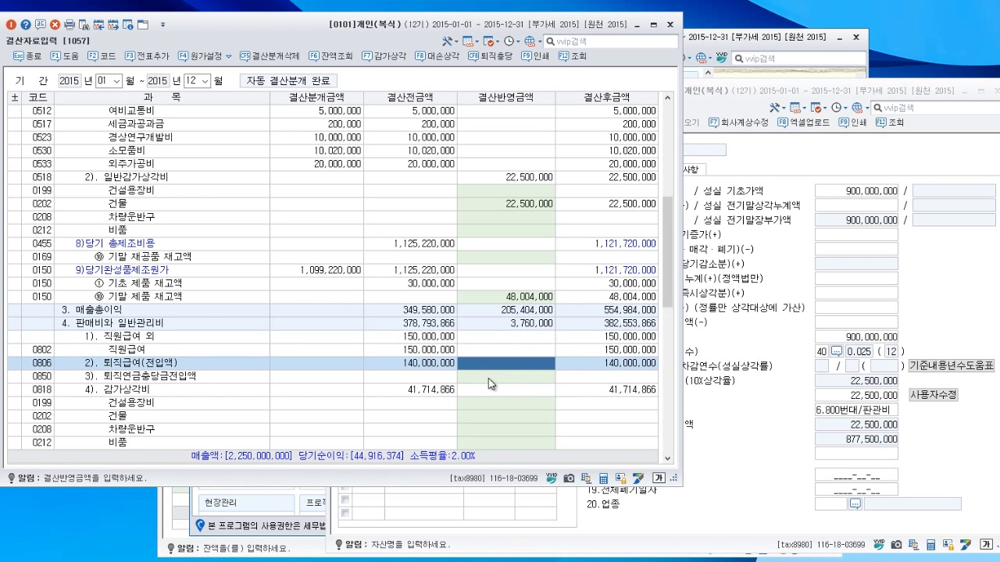
click(440, 391)
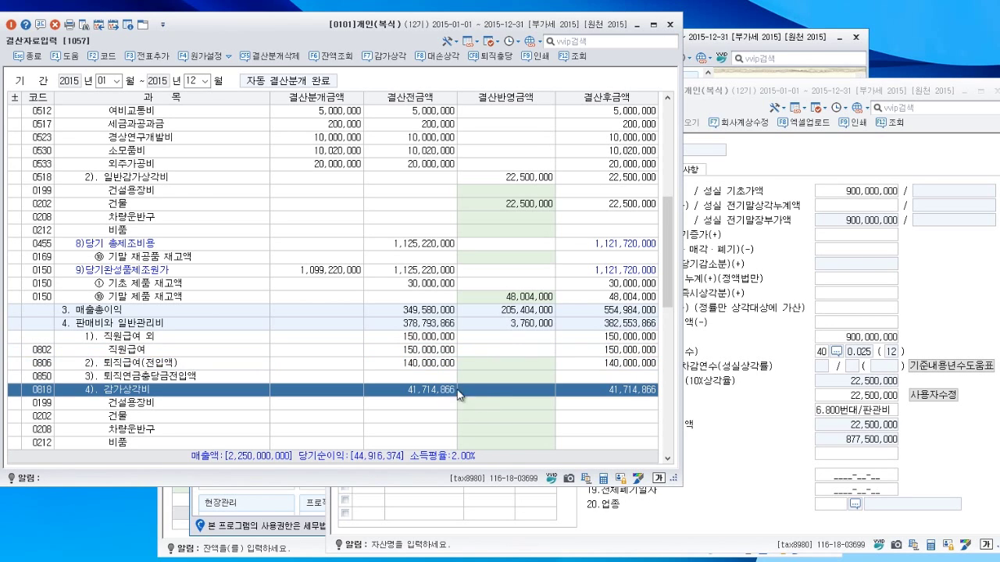
scroll(497, 391, down, 2)
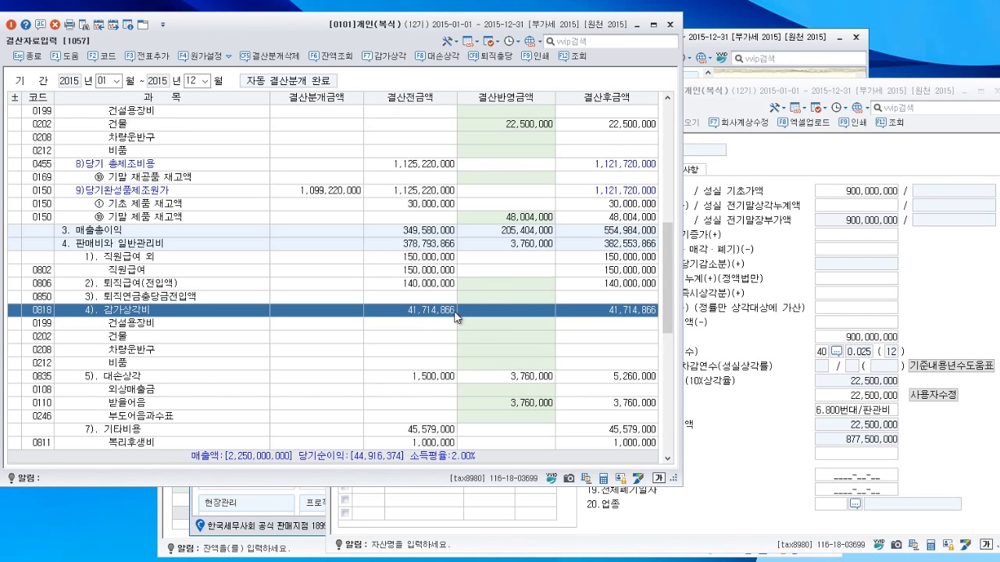
click(500, 337)
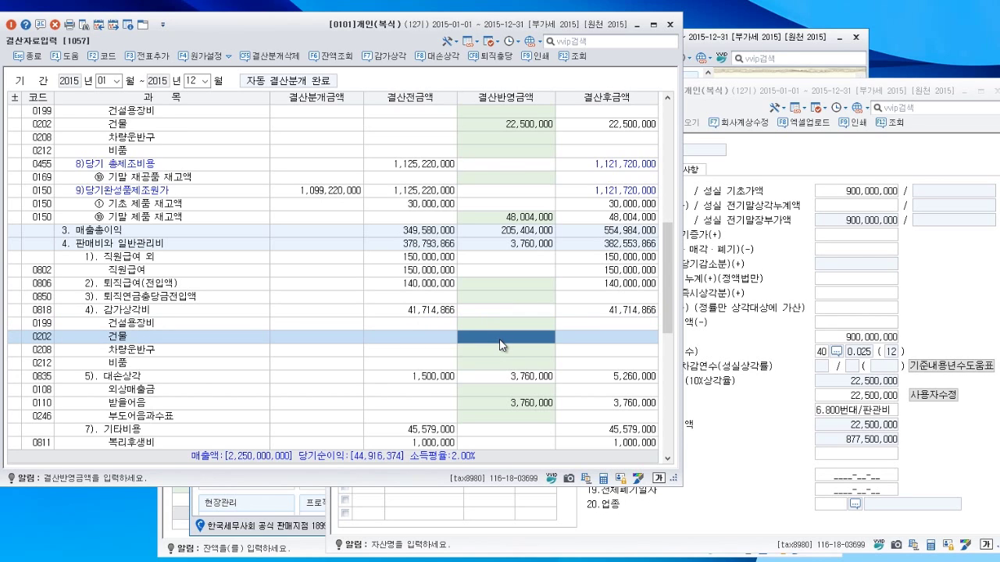
text(22,500,000)
key(Return)
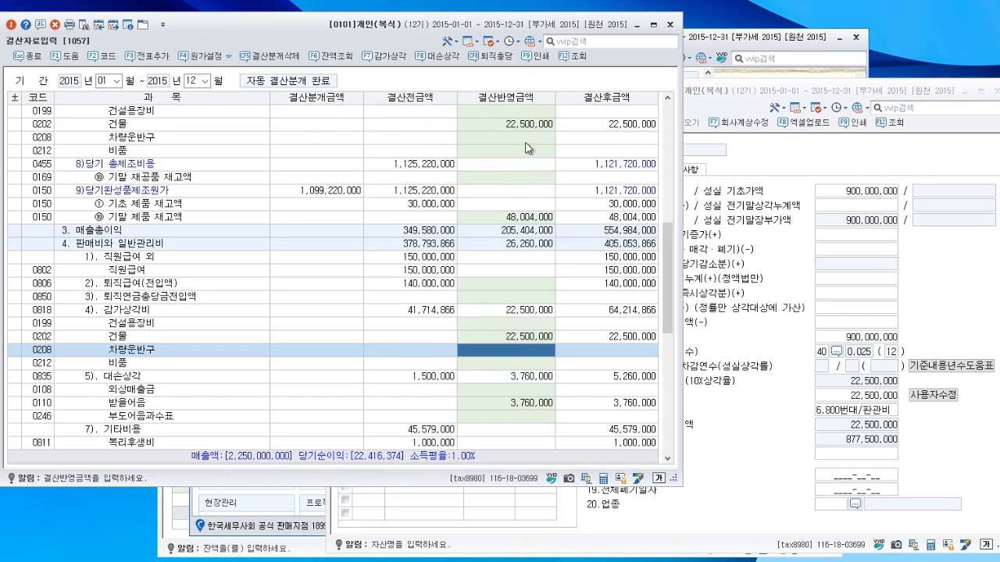
- Request the closing vouchers with 전표추가, decline deleting the existing closing entries, and leave 결산자료입력
click(153, 59)
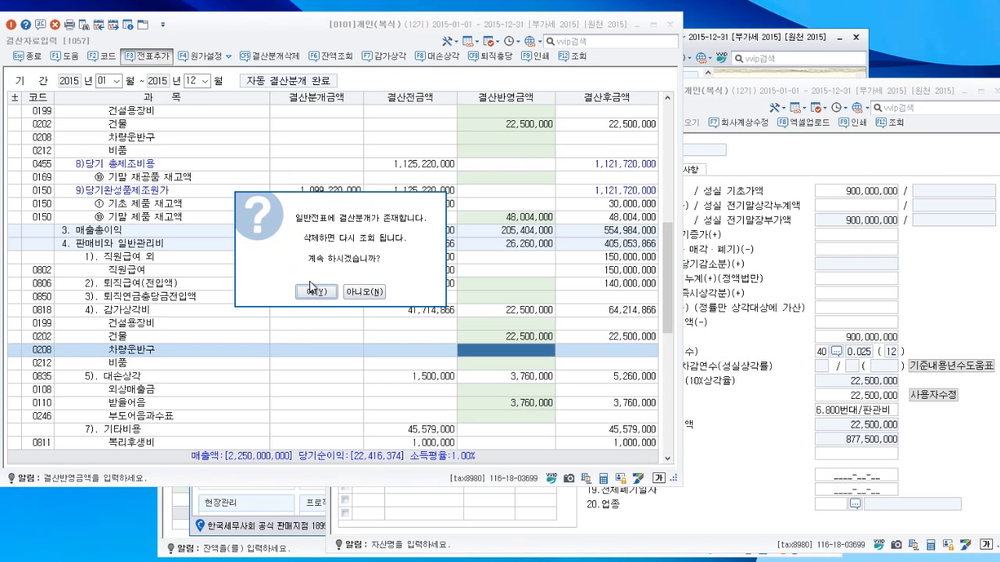
click(373, 294)
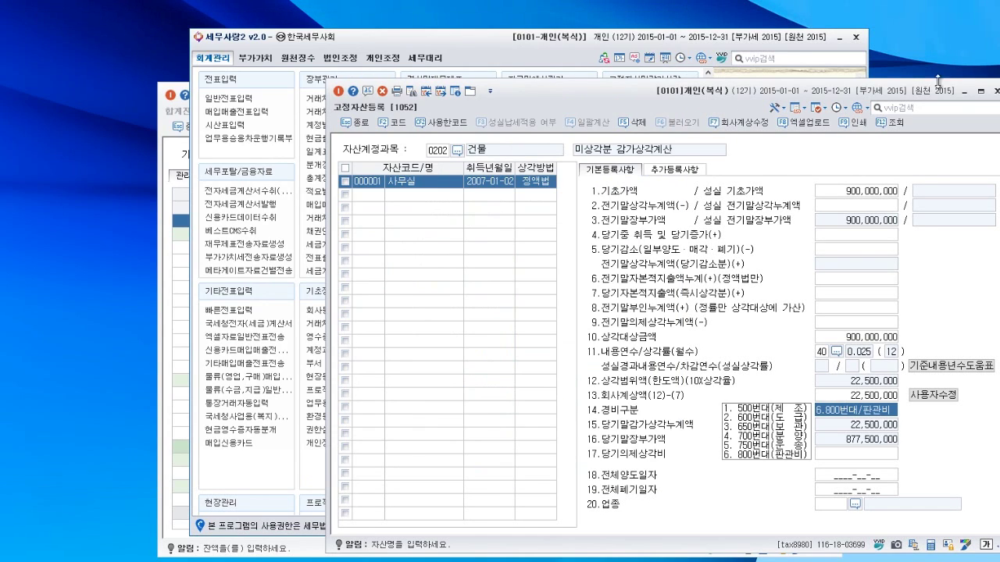
- Close the 고정자산등록 and 합계잔액시산표 windows, and reopen 합계잔액시산표 to review the December 31, 2015 balances through 자본금 and 제조원가
click(995, 91)
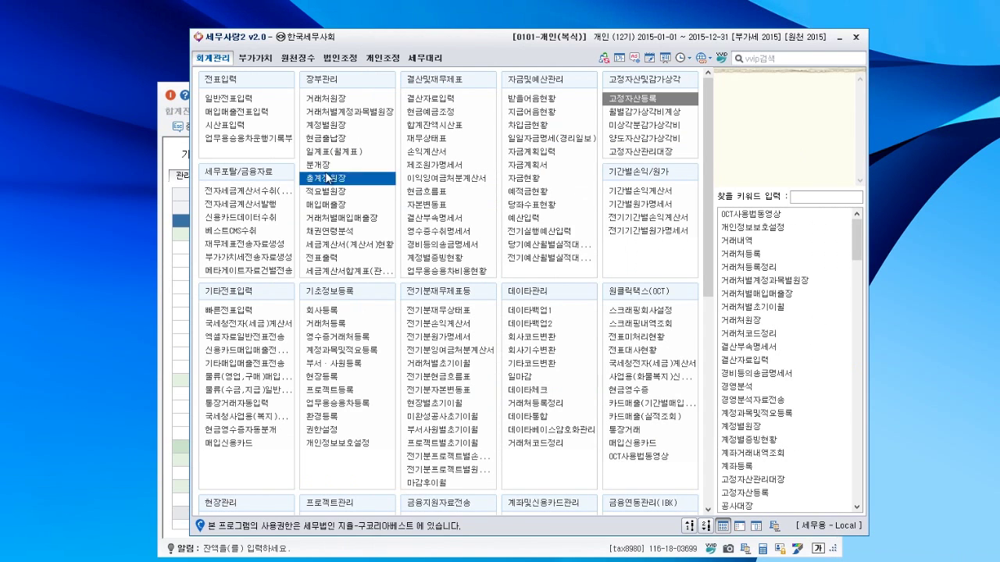
click(157, 156)
click(831, 91)
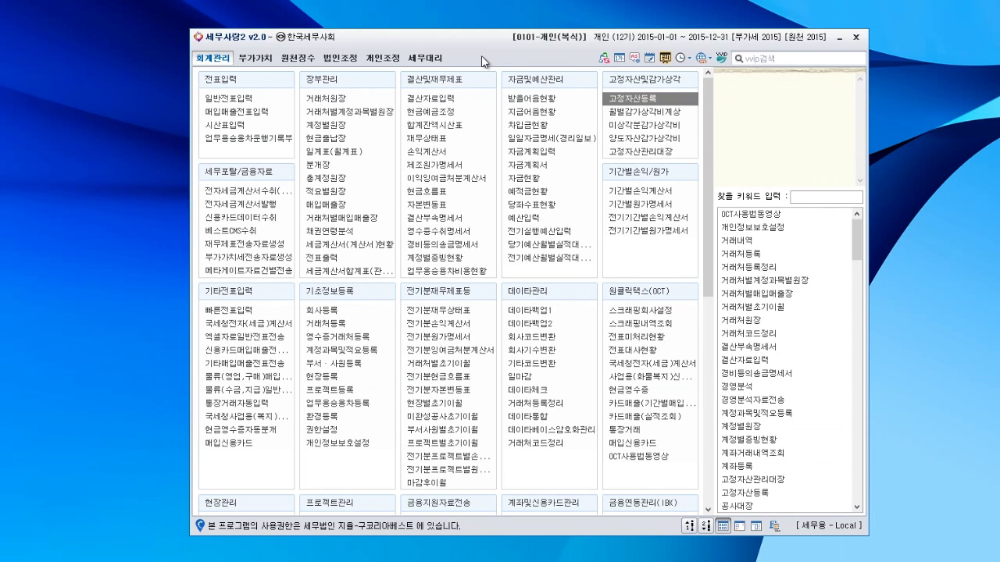
click(458, 129)
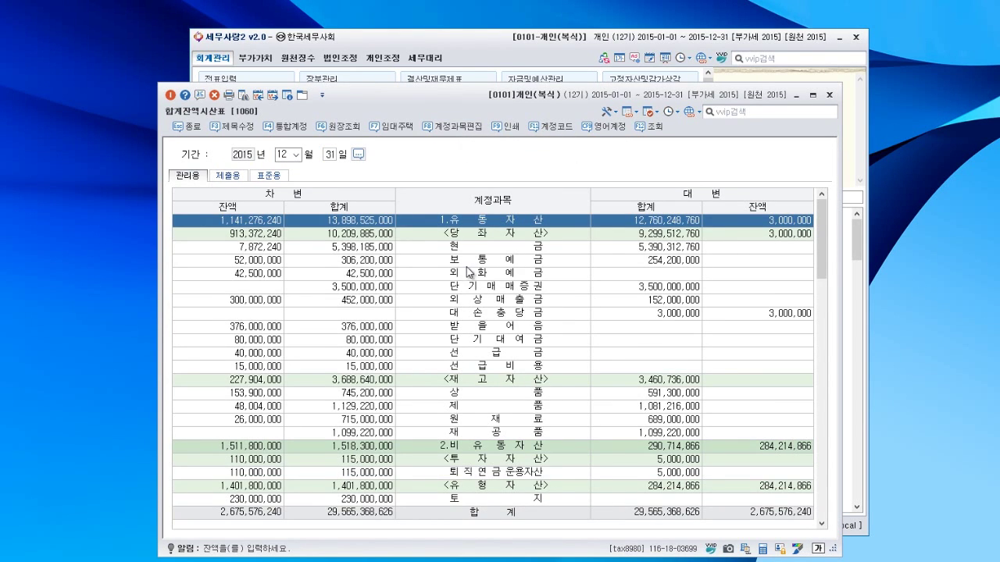
scroll(467, 271, down, 15)
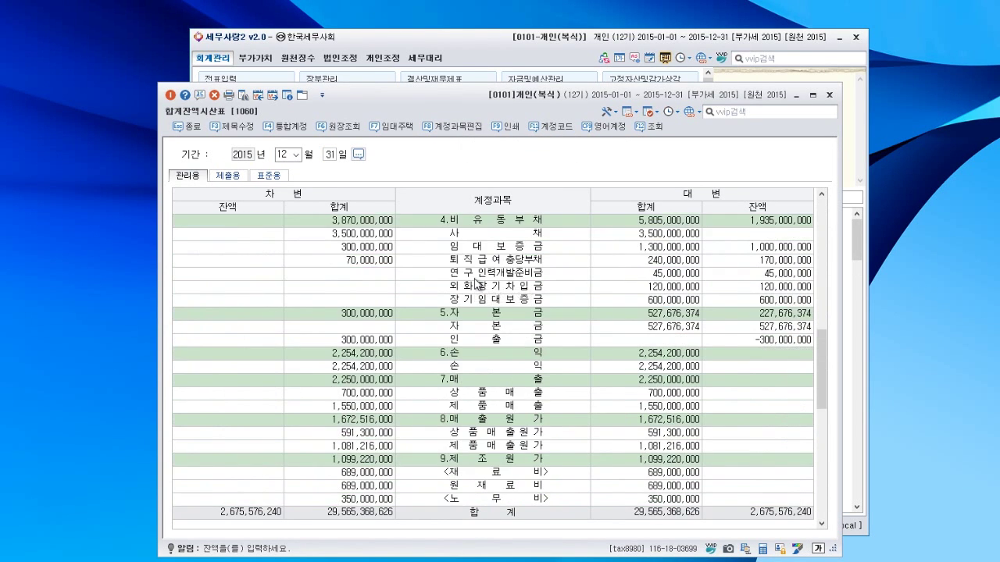
- Review the rest of the 합계잔액시산표 from 자본금 through 판매비및일반관리비 and close it
scroll(476, 282, down, 3)
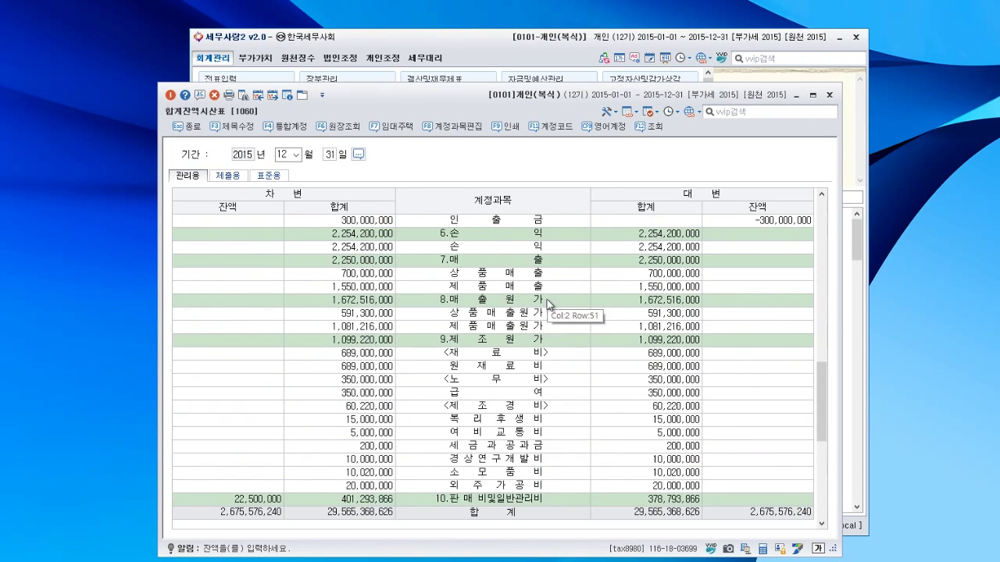
scroll(547, 304, down, 1)
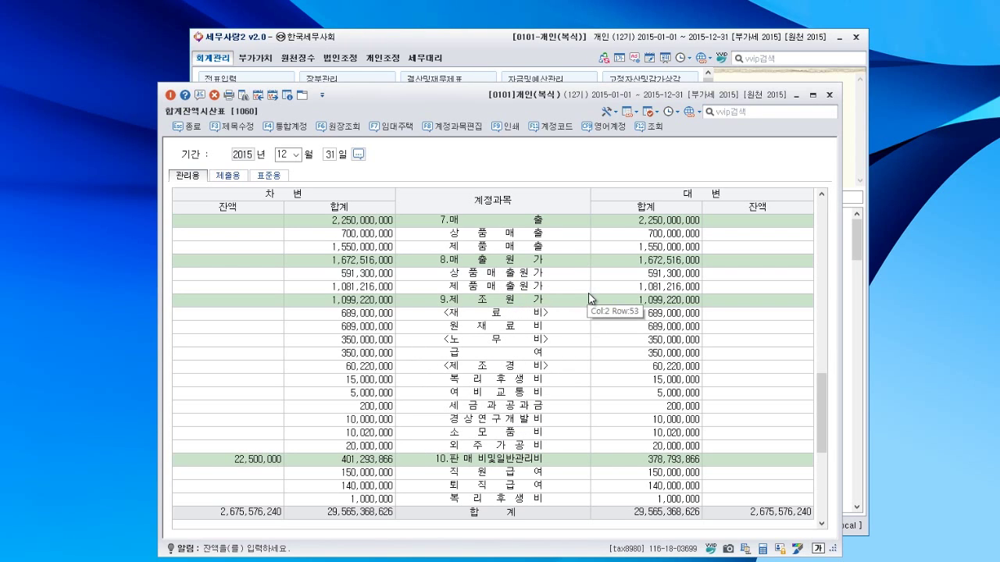
click(830, 97)
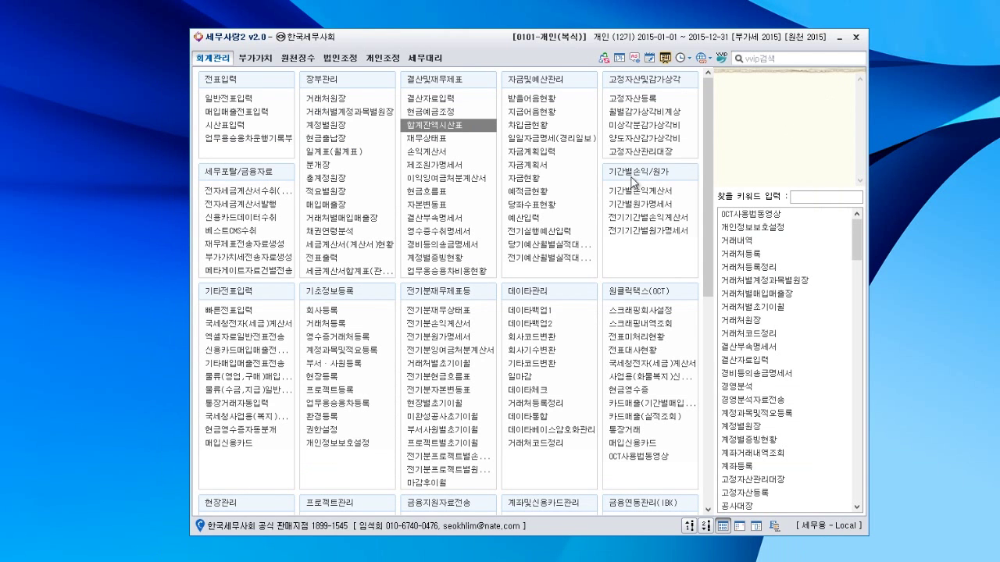
- Open 제조원가명세서 for 제품매출원가 through December 31, examine its 표준용 form as well, and close it
click(457, 166)
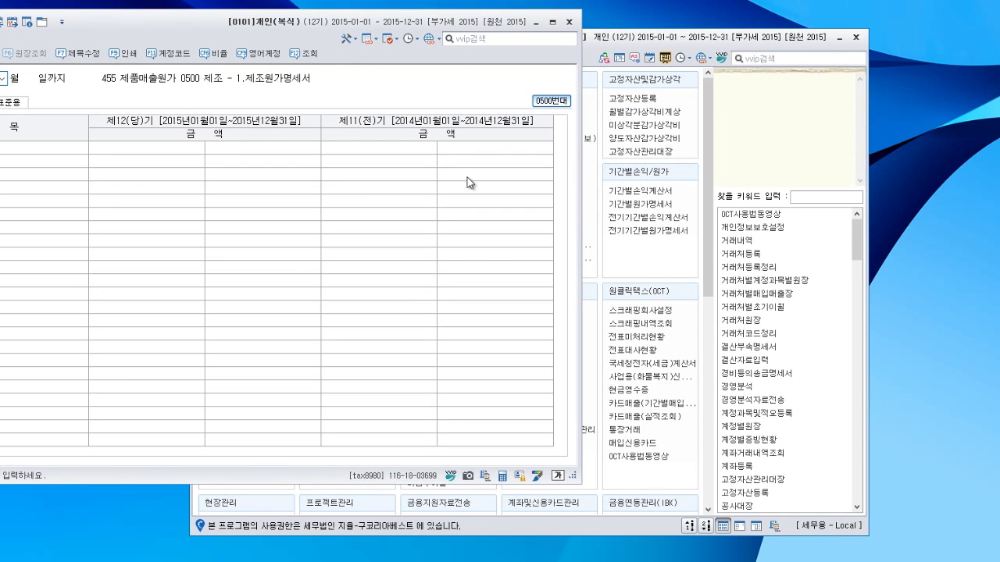
key(Return)
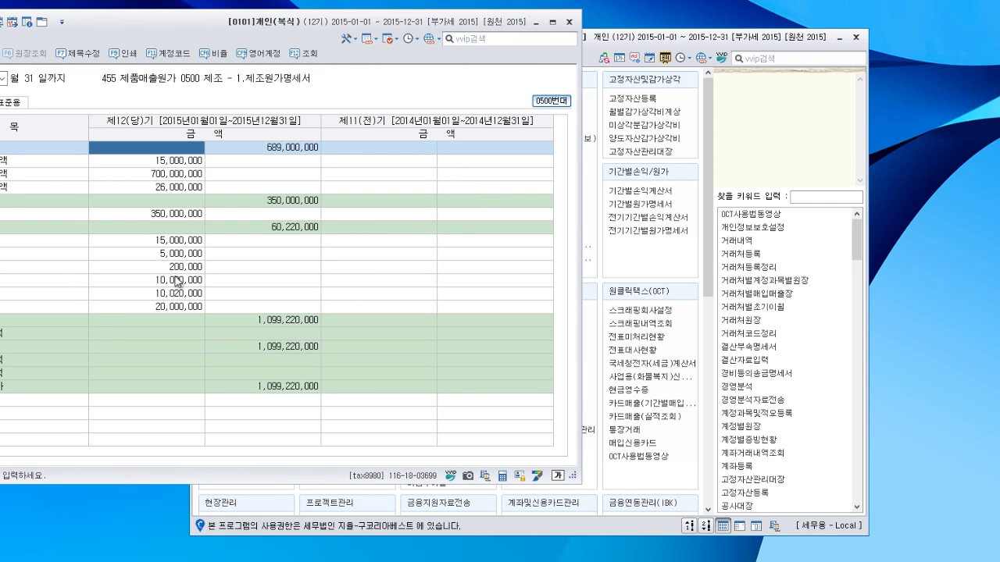
click(19, 104)
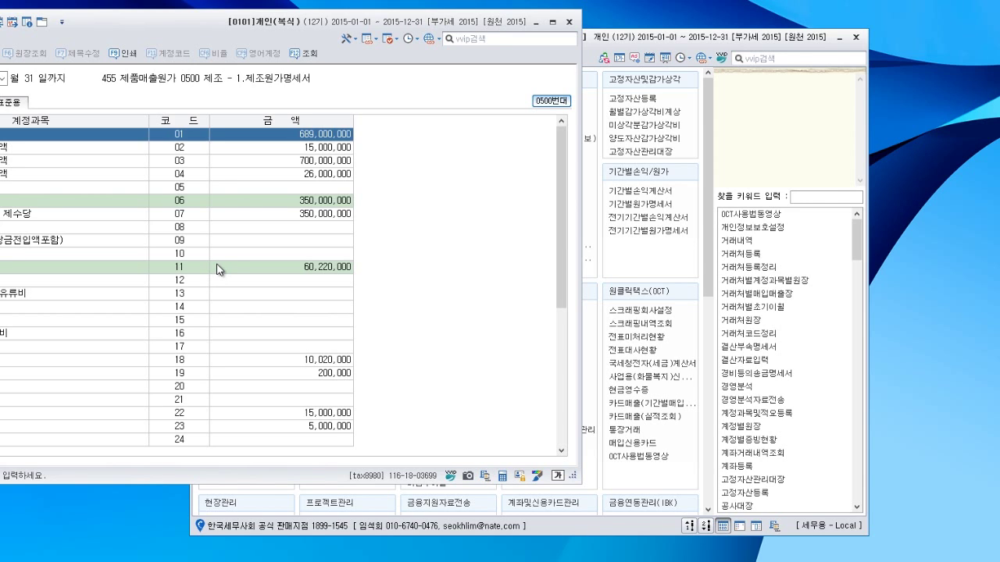
click(569, 24)
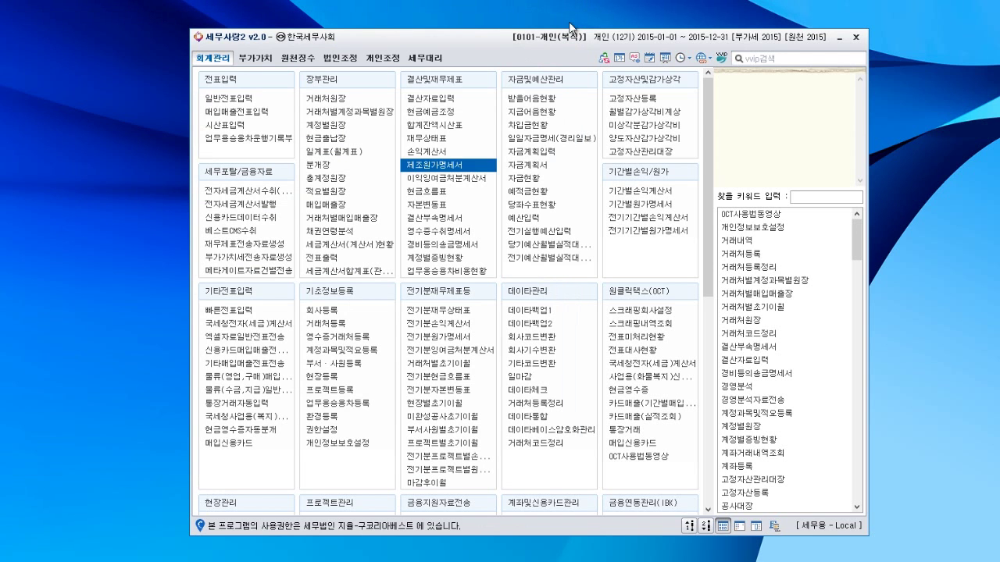
- Examine the December 2015 손익계산서 down to 당기순이익 in 관리용 form, view its 표준용 form, and close it
click(447, 152)
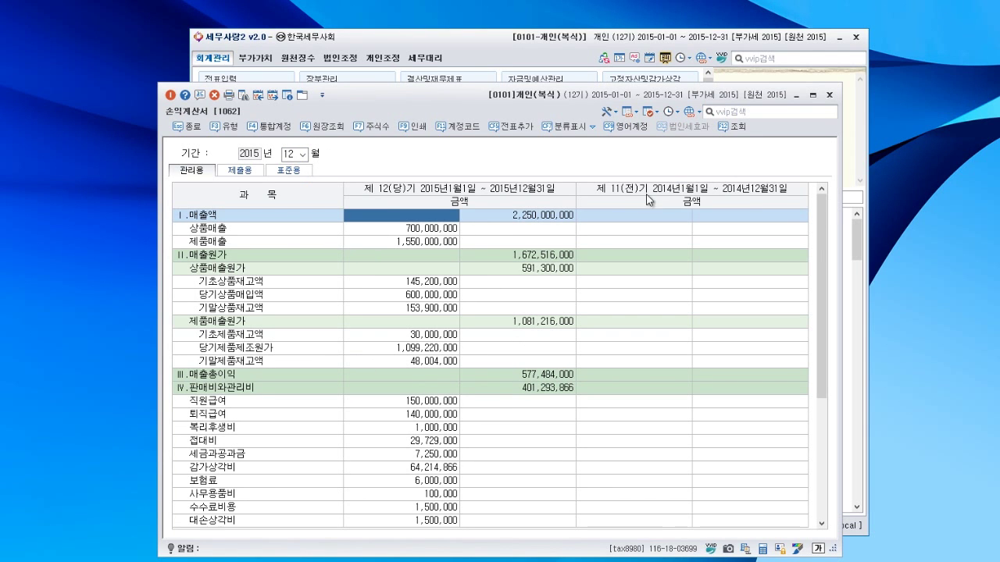
drag(820, 223, 822, 383)
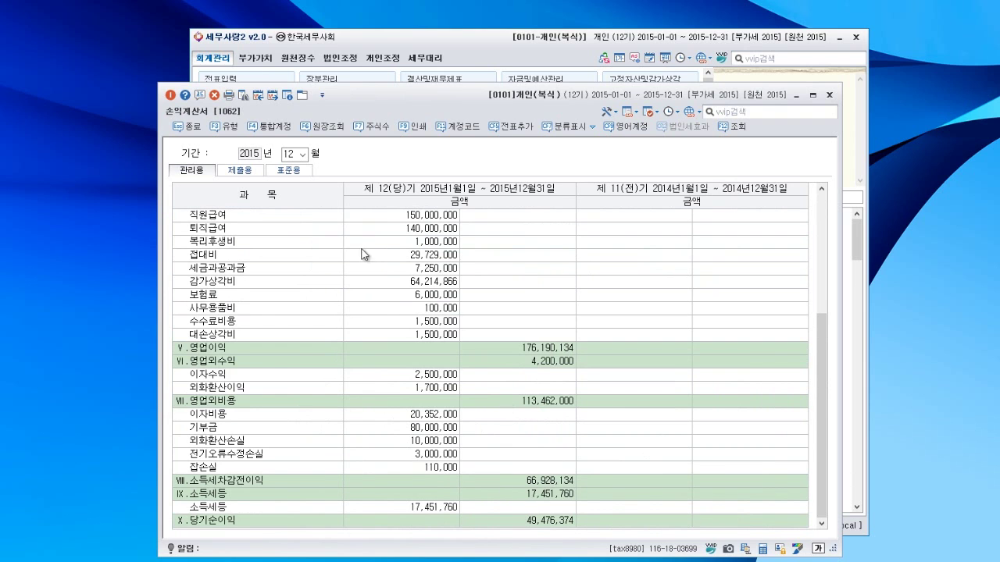
click(302, 172)
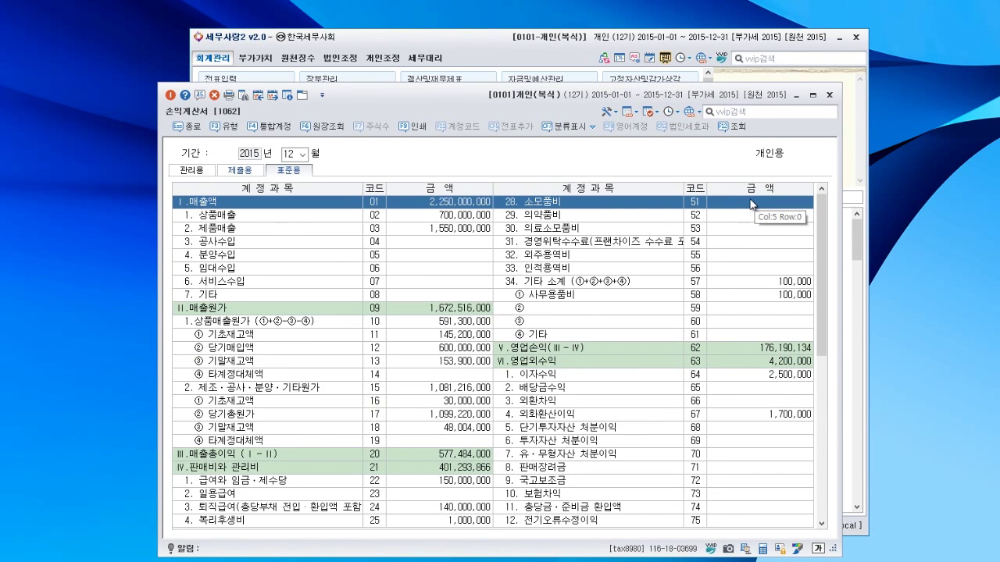
click(206, 171)
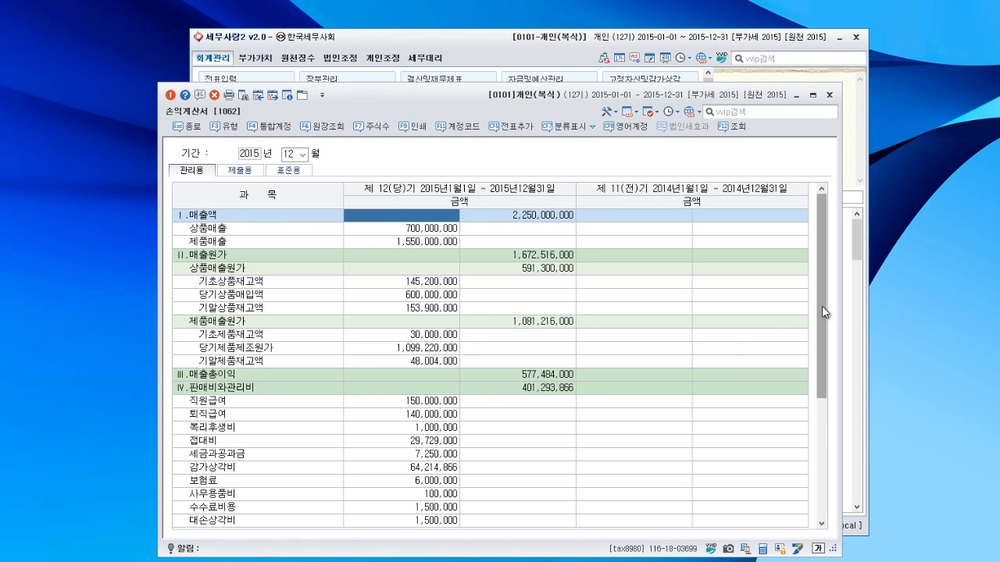
drag(822, 306, 643, 517)
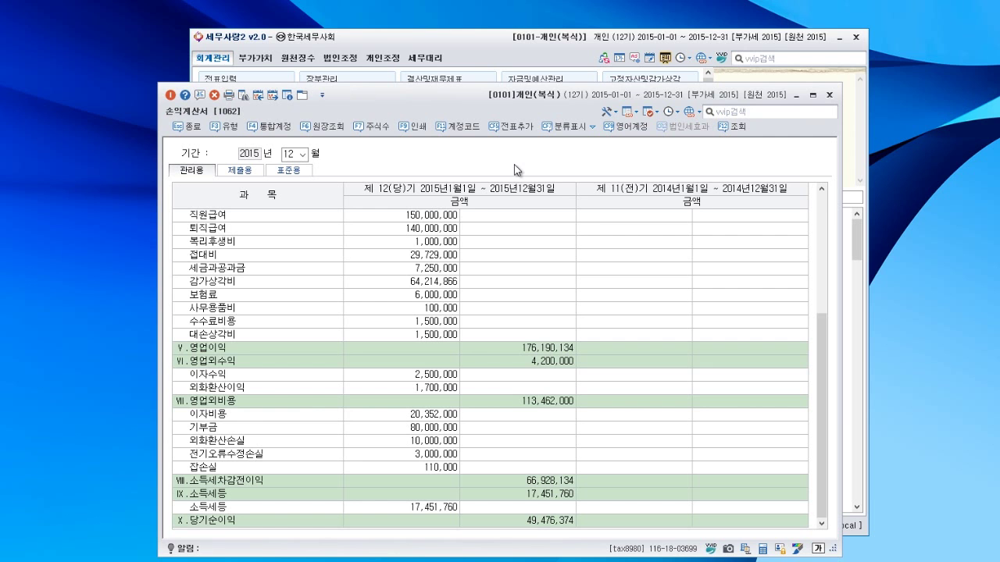
click(516, 81)
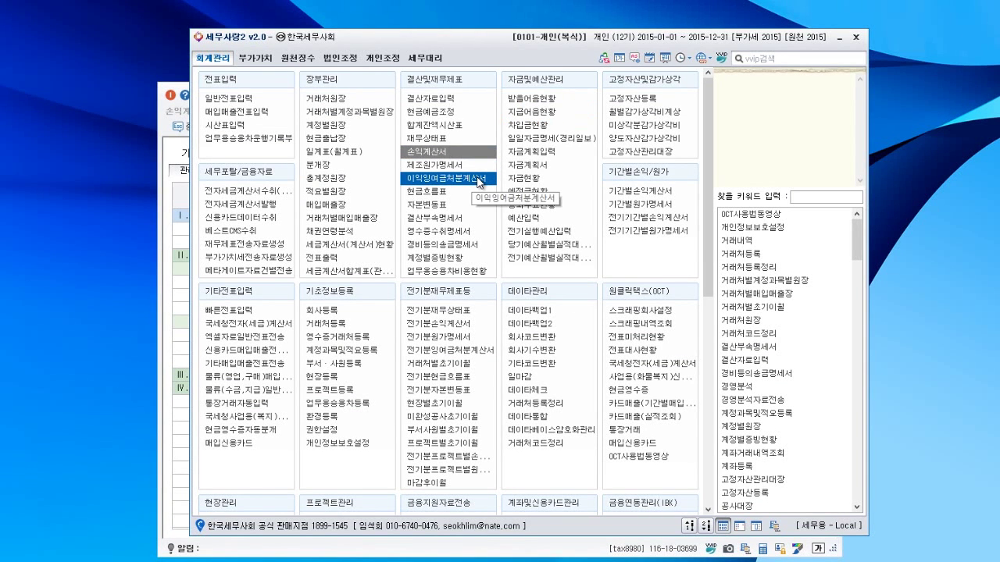
click(181, 154)
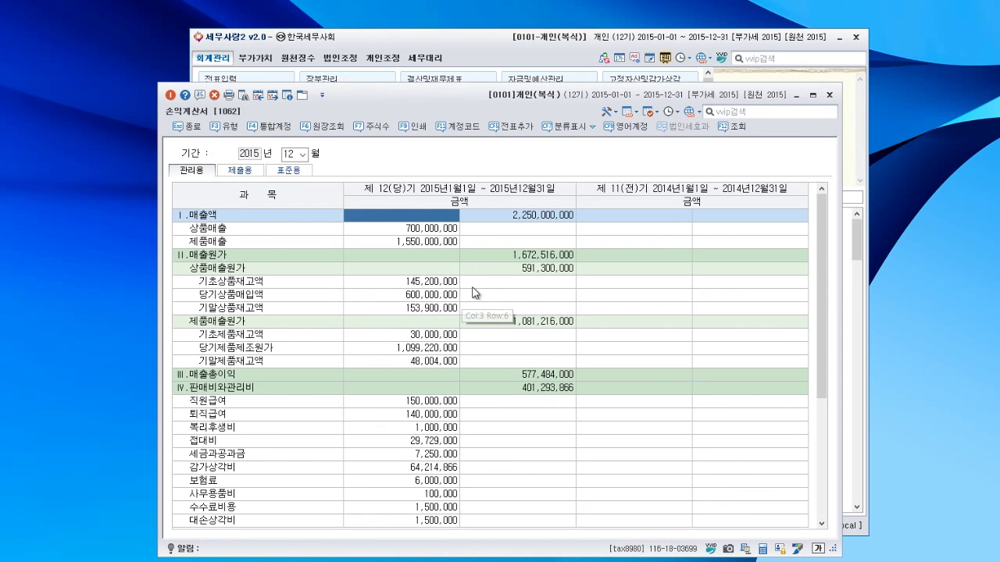
click(829, 96)
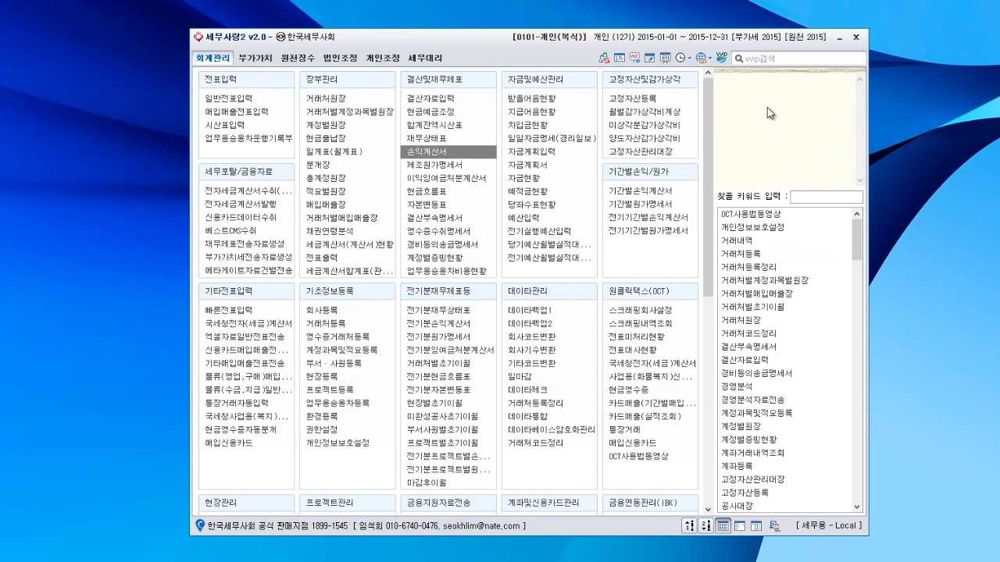
- Reopen 합계잔액시산표 and locate the 감가상각비 row under 판매비및일반관리비
click(448, 126)
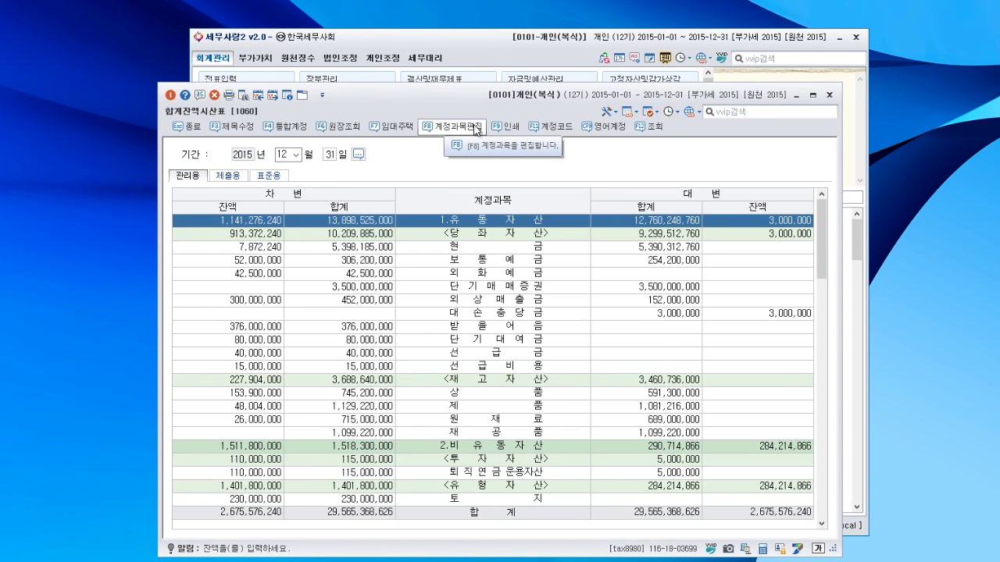
scroll(459, 226, down, 6)
scroll(459, 234, down, 10)
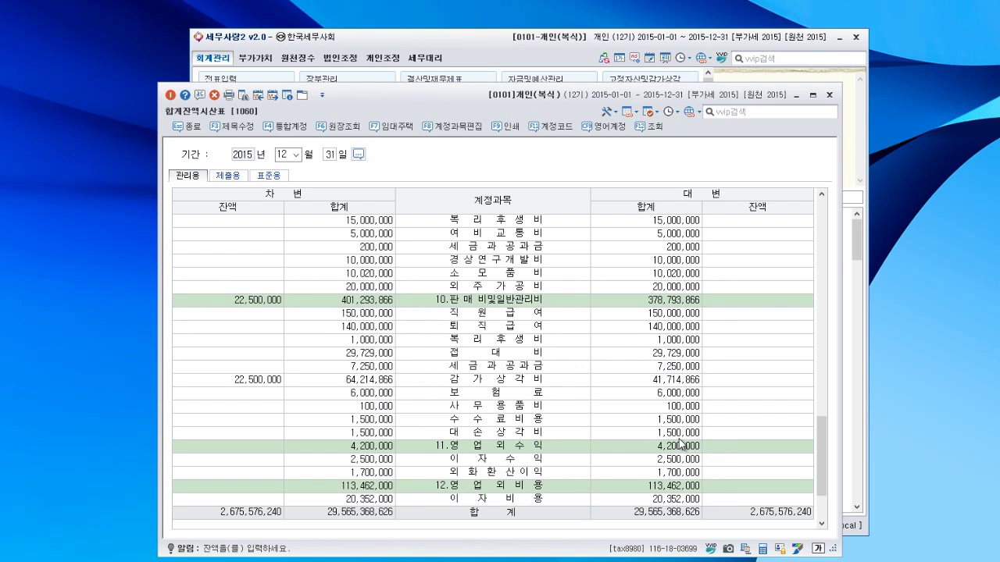
click(496, 383)
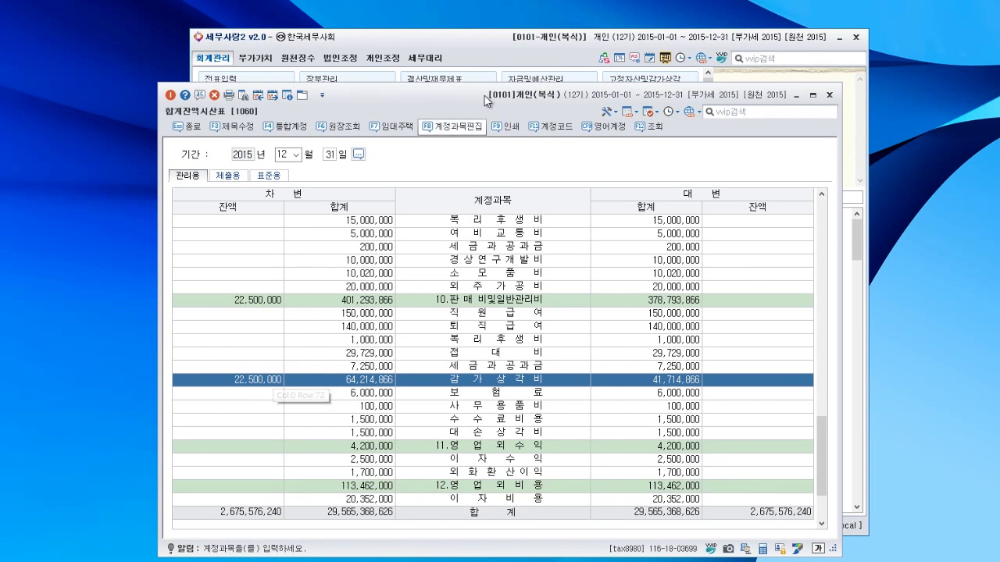
- In 일반전표입력, delete both lines of December 31 voucher 00039 for 감가상각비 and 감가상각누계액, and close the window
click(494, 50)
click(256, 102)
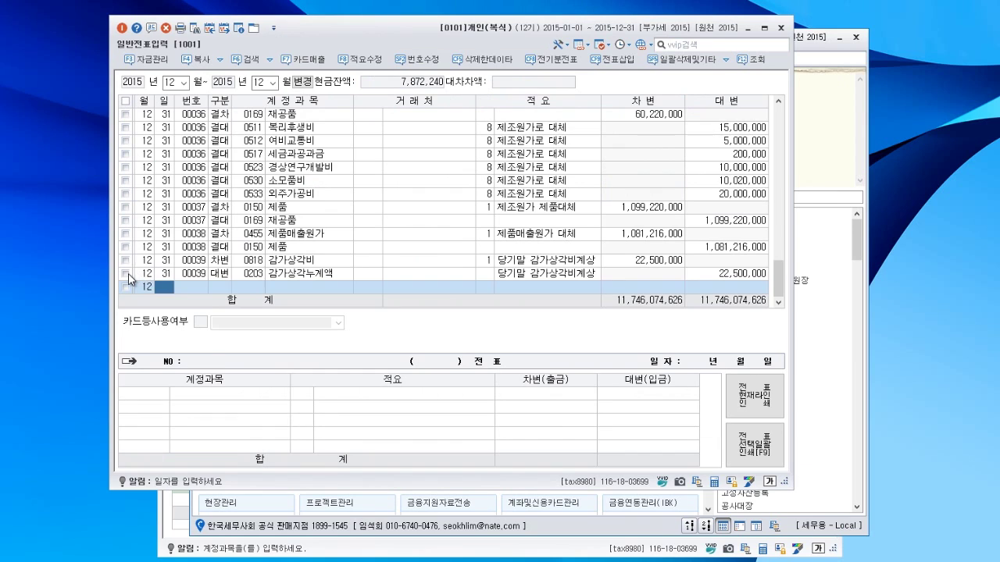
click(126, 274)
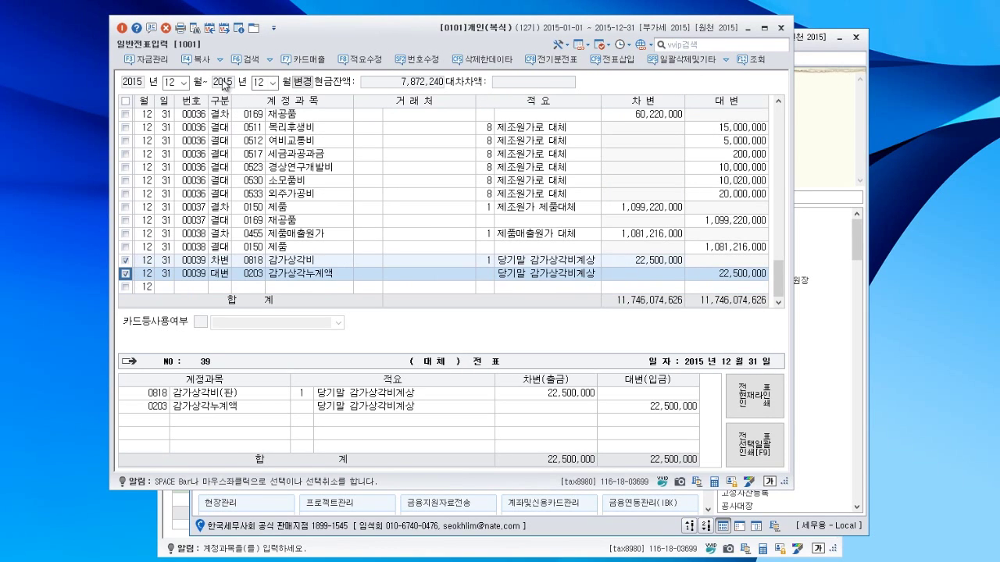
click(166, 28)
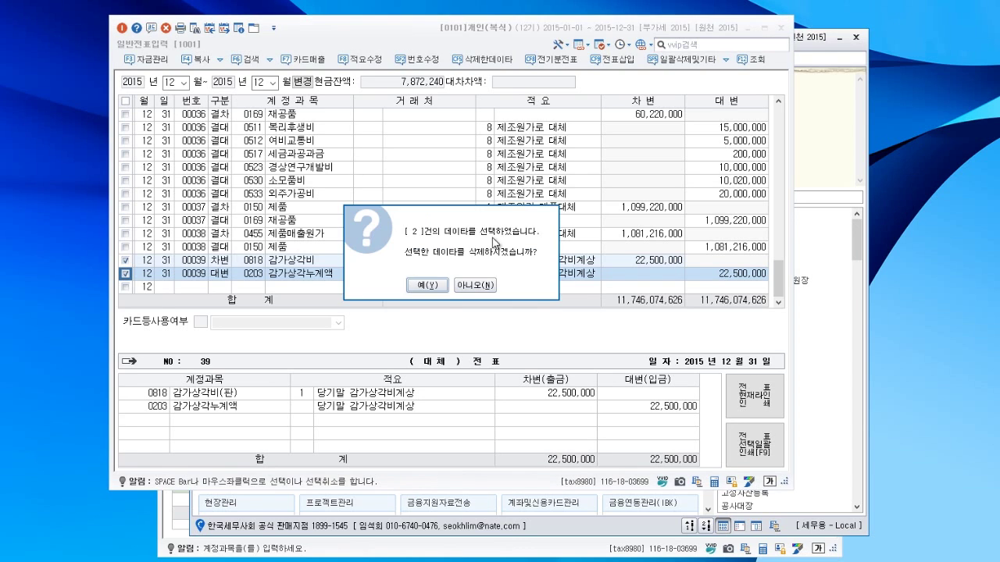
click(437, 286)
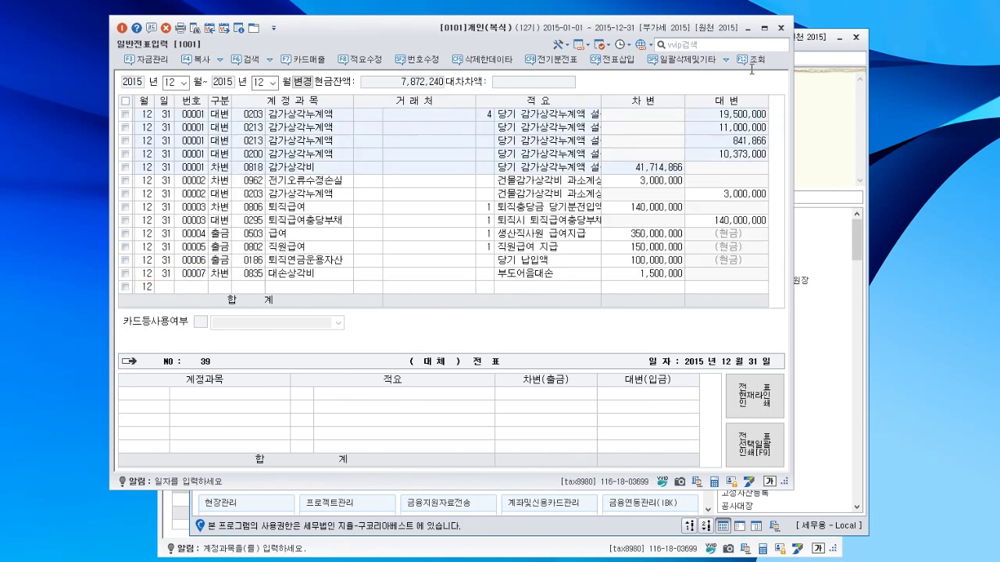
click(781, 28)
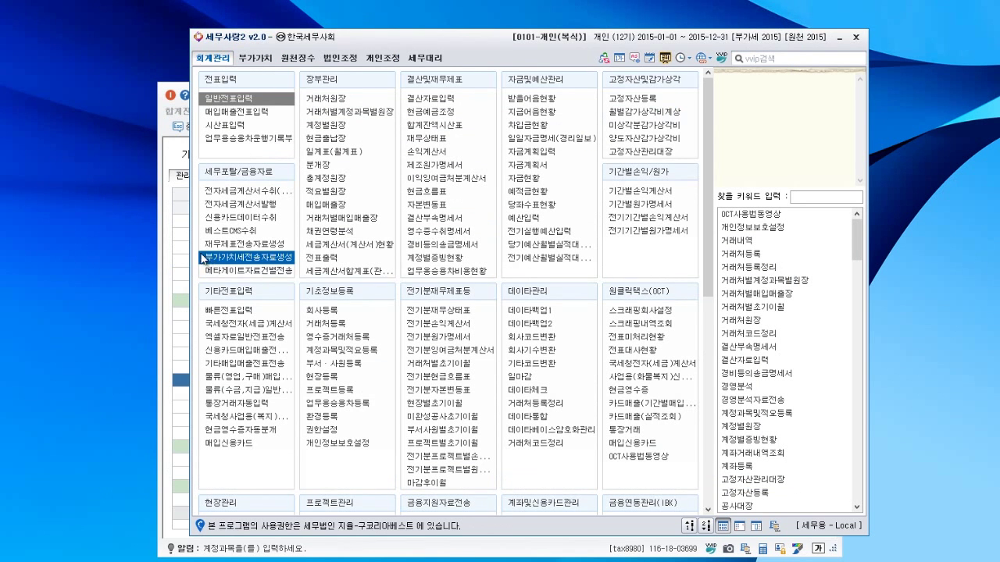
- Requery 합계잔액시산표, check the 판매비및일반관리비, 제조원가 and 자본금 rows, and close it
click(205, 263)
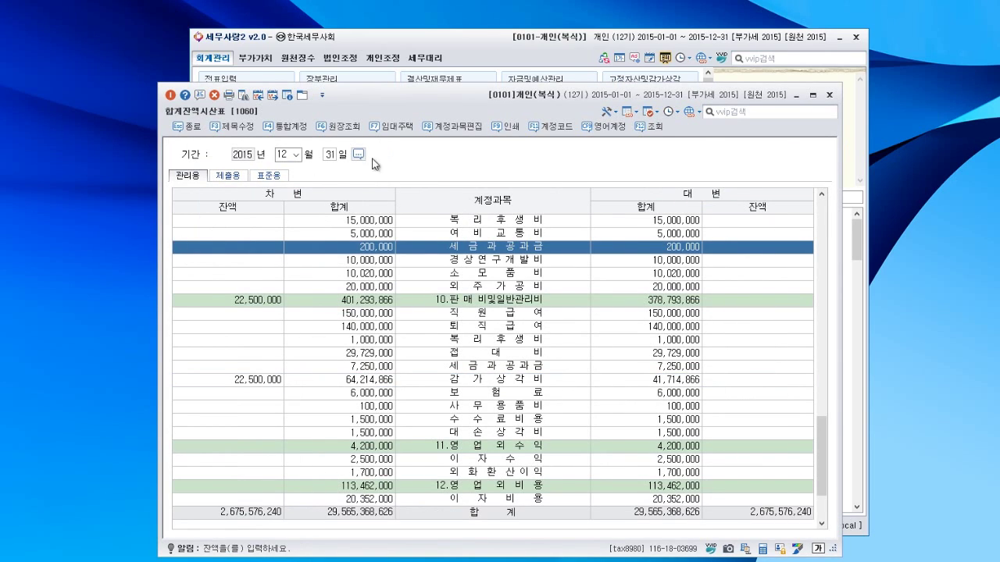
click(650, 126)
scroll(539, 353, down, 19)
scroll(538, 349, down, 2)
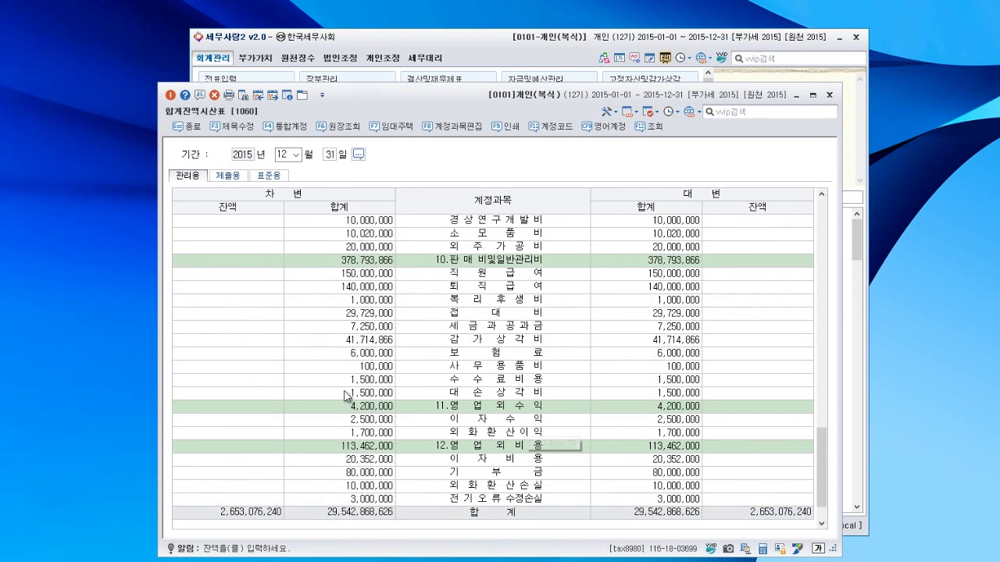
scroll(637, 404, up, 3)
scroll(636, 404, up, 4)
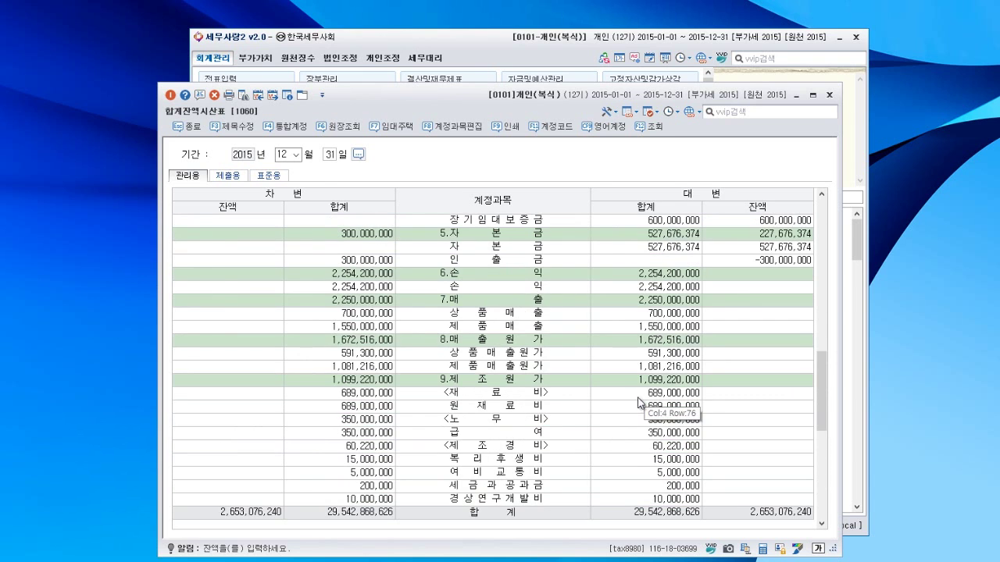
click(829, 97)
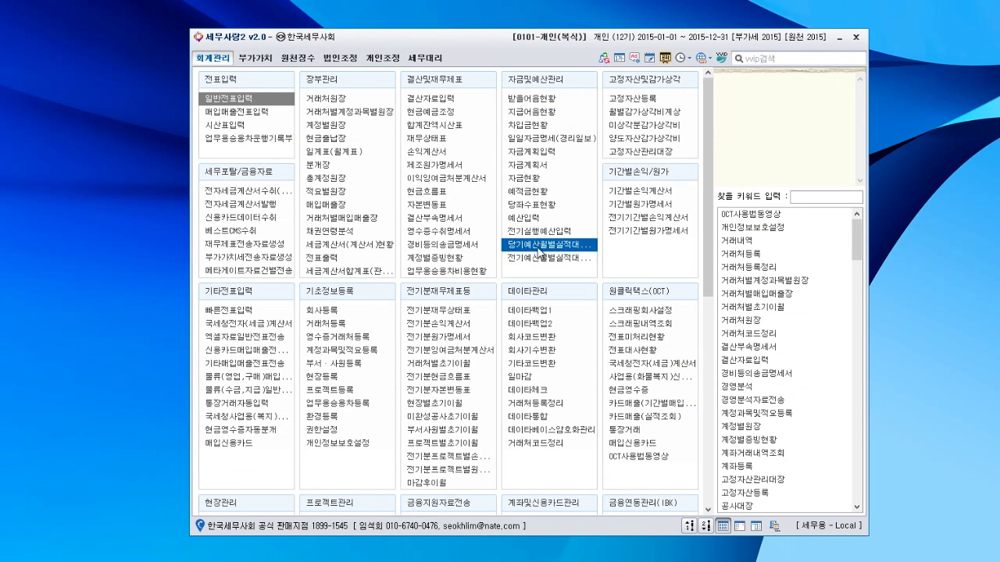
- Query 재무상태표 for month 12 of 2015, examine its 관리용 and 표준용 forms, and close it
click(433, 143)
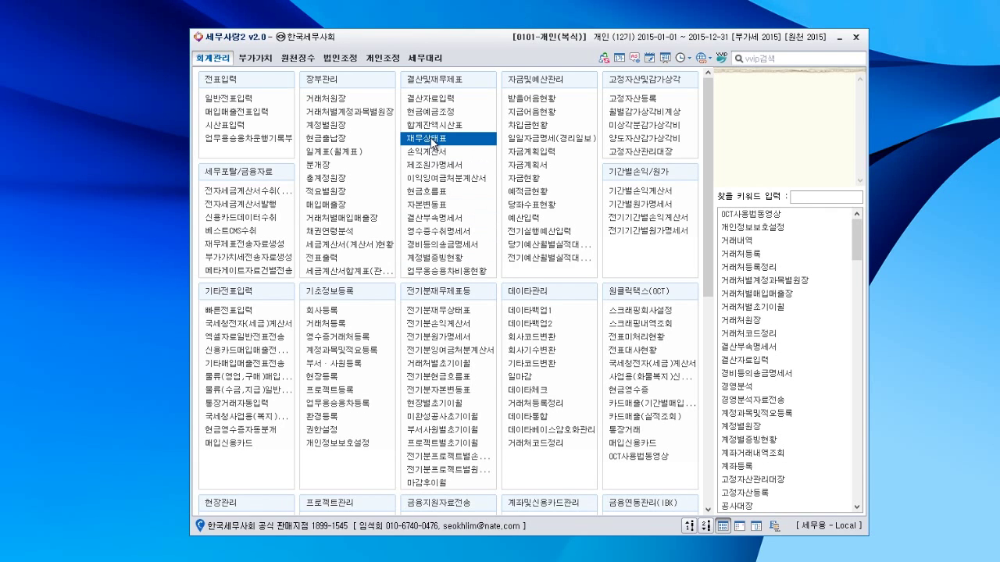
text(12)
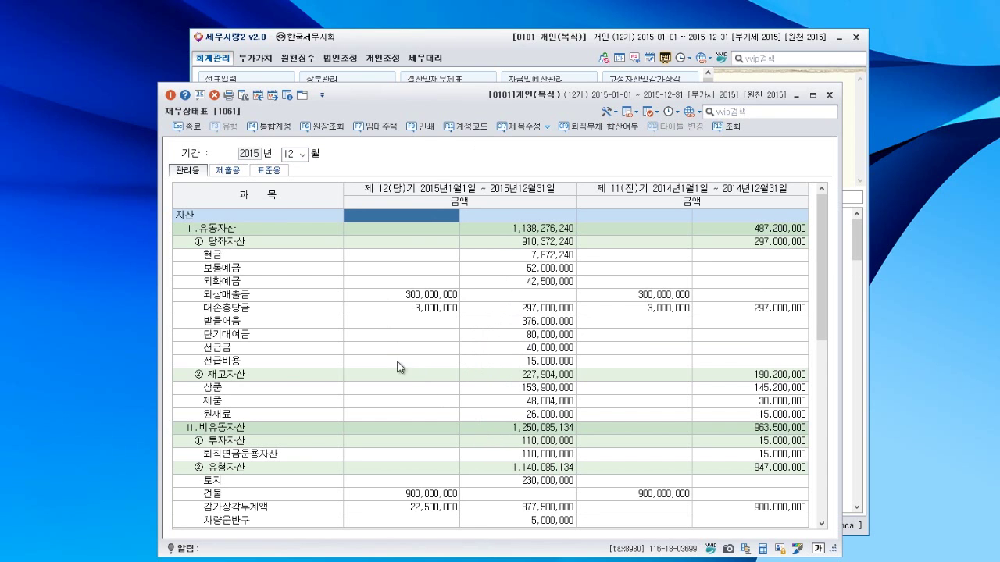
click(278, 172)
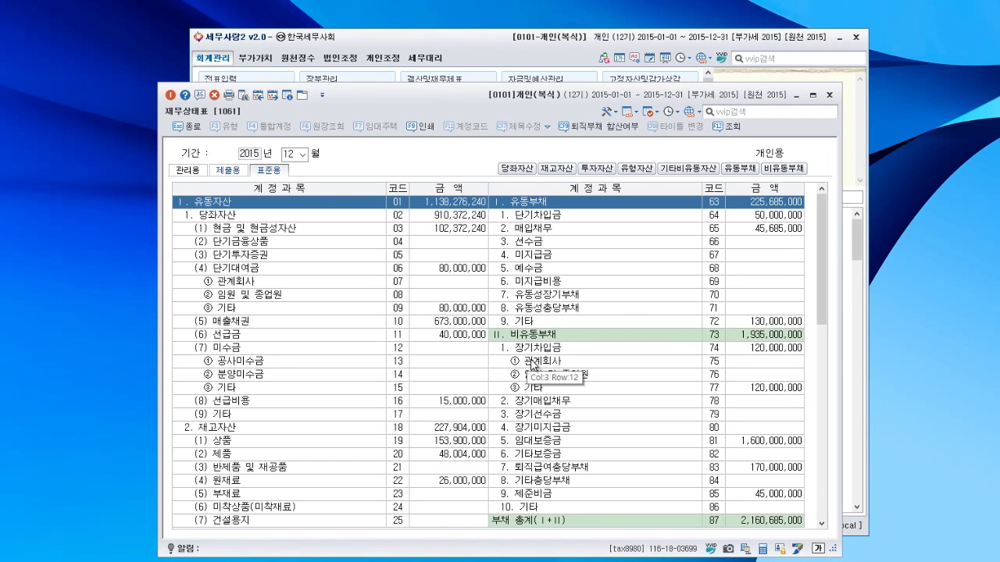
click(829, 95)
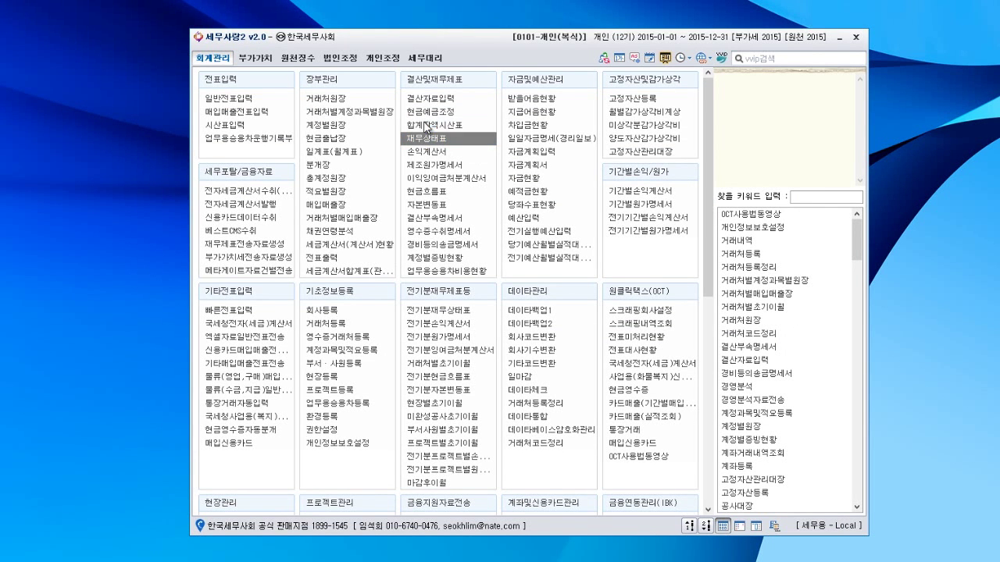
- Open 합계잔액시산표, compare its 제출용 and 표준용 forms for December 31, 2015, and close it
click(426, 125)
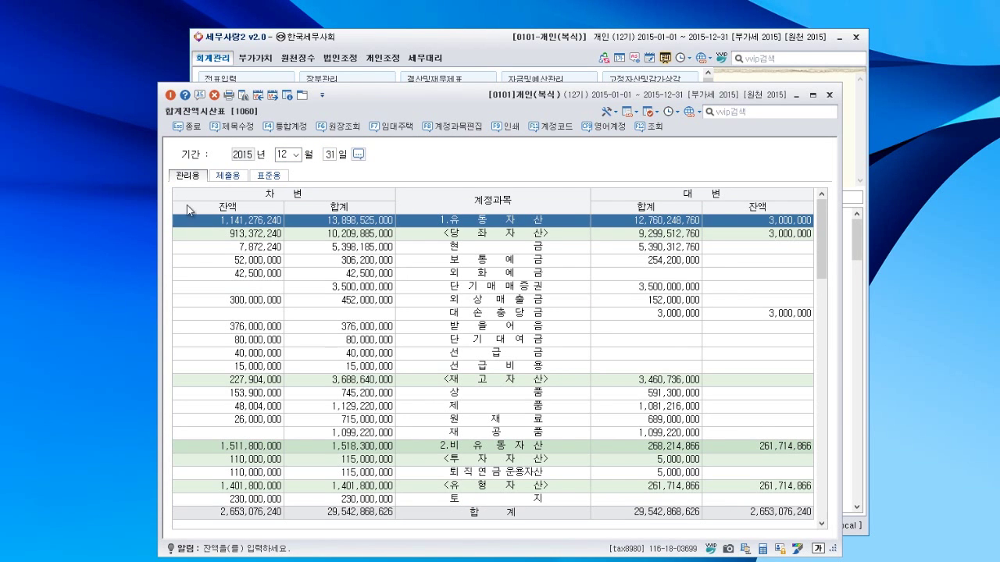
click(228, 176)
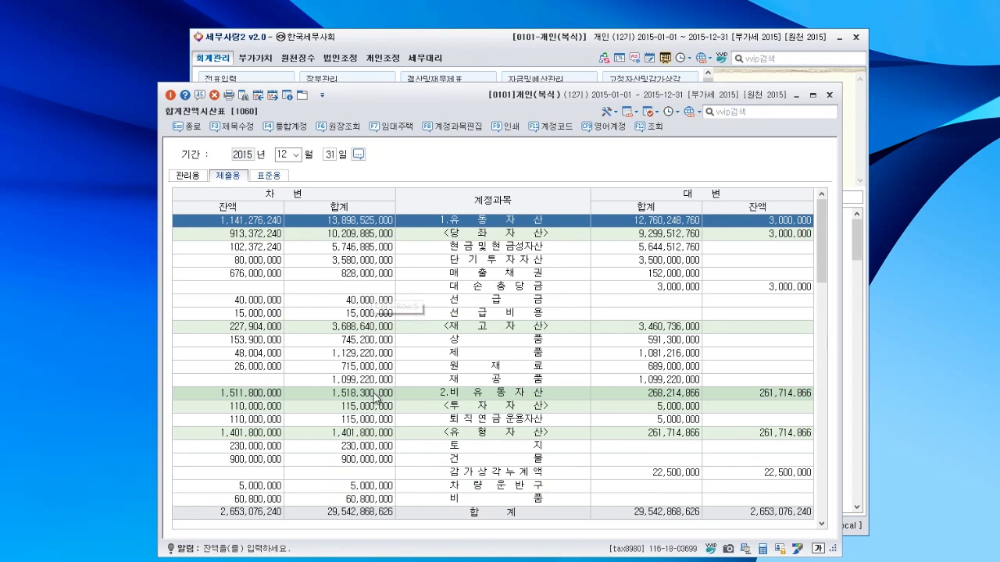
click(268, 175)
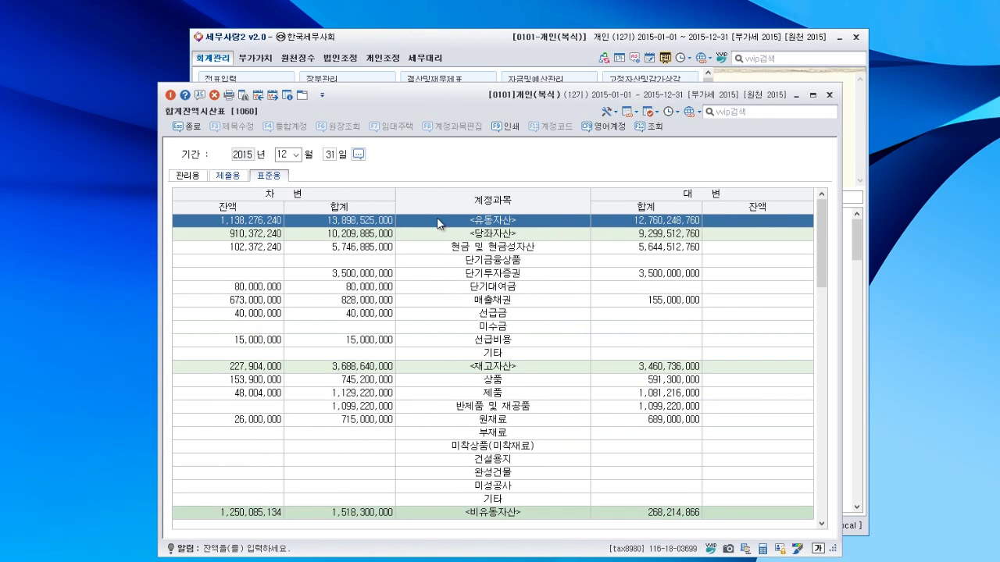
click(830, 95)
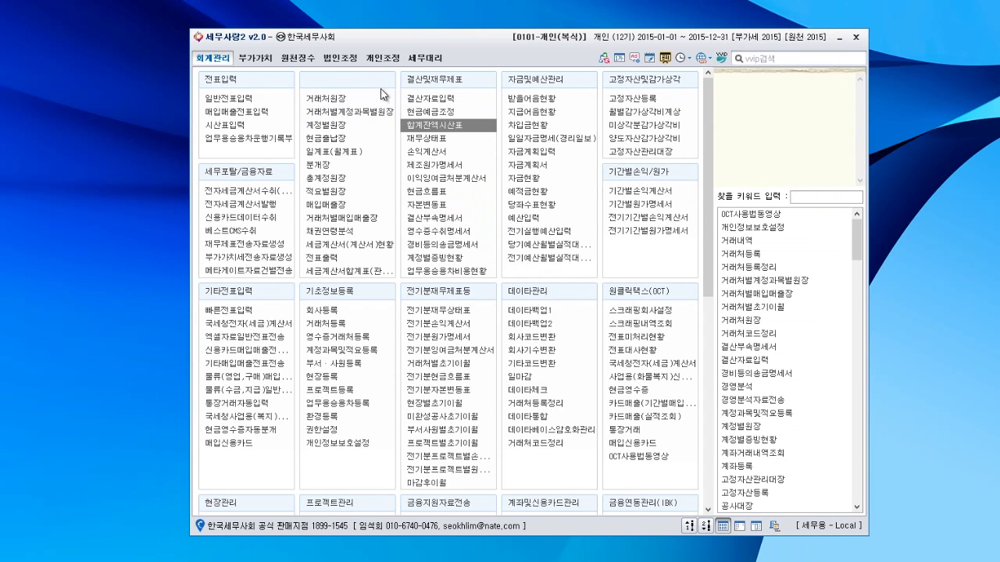
- Open 표준재무상태표 in 개인조정, replace its contents with freshly loaded closing-month data, and save it on closing
click(391, 64)
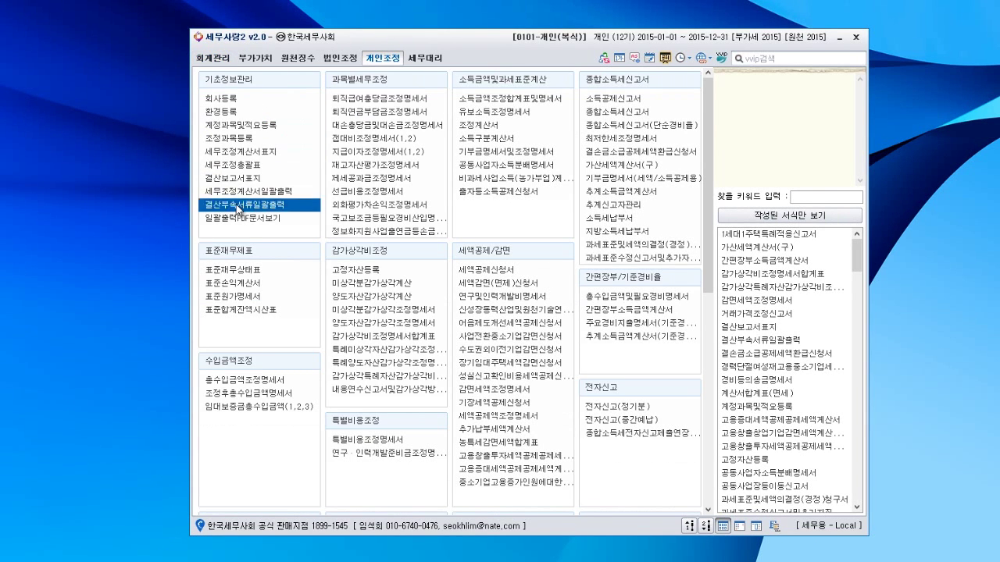
click(256, 272)
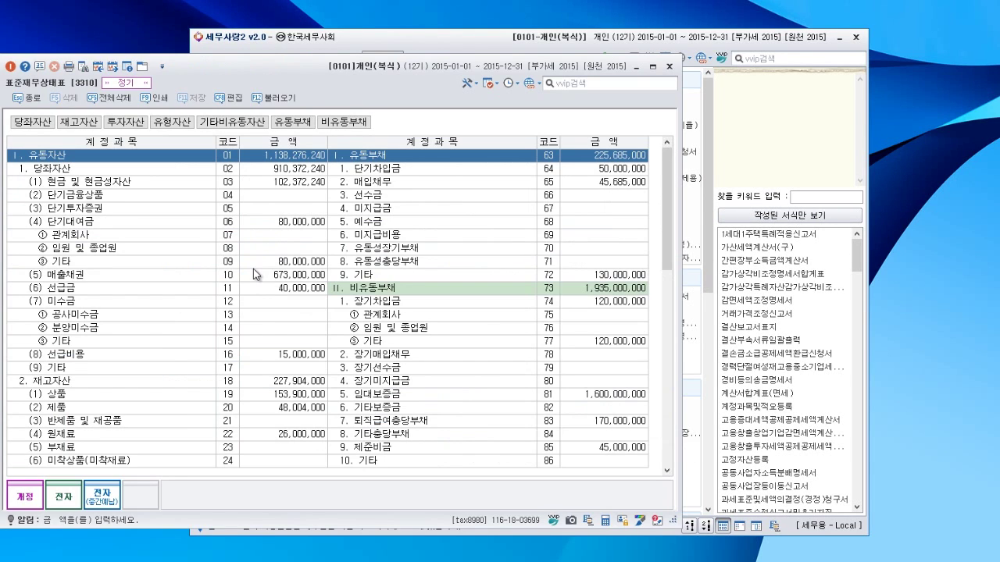
click(283, 98)
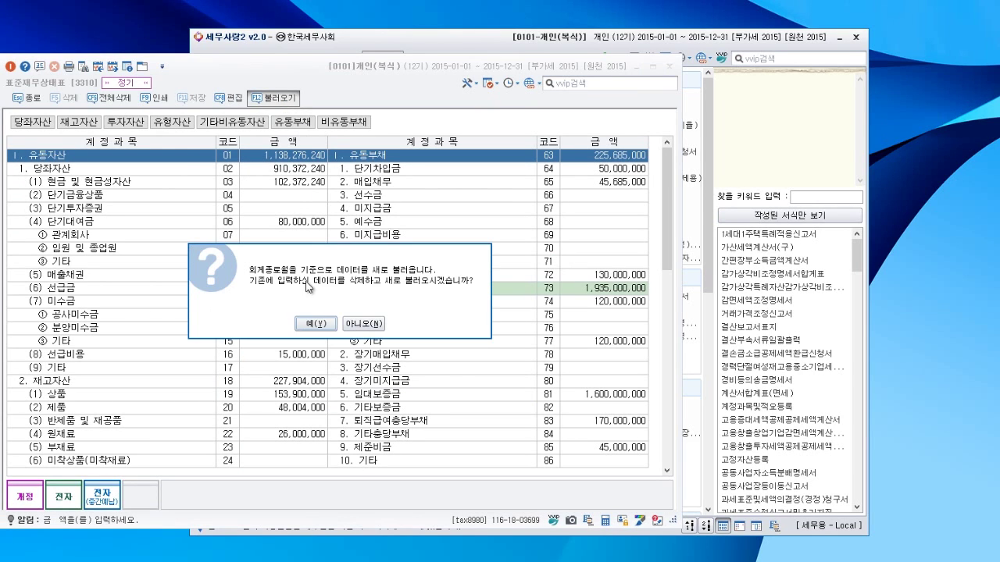
click(316, 327)
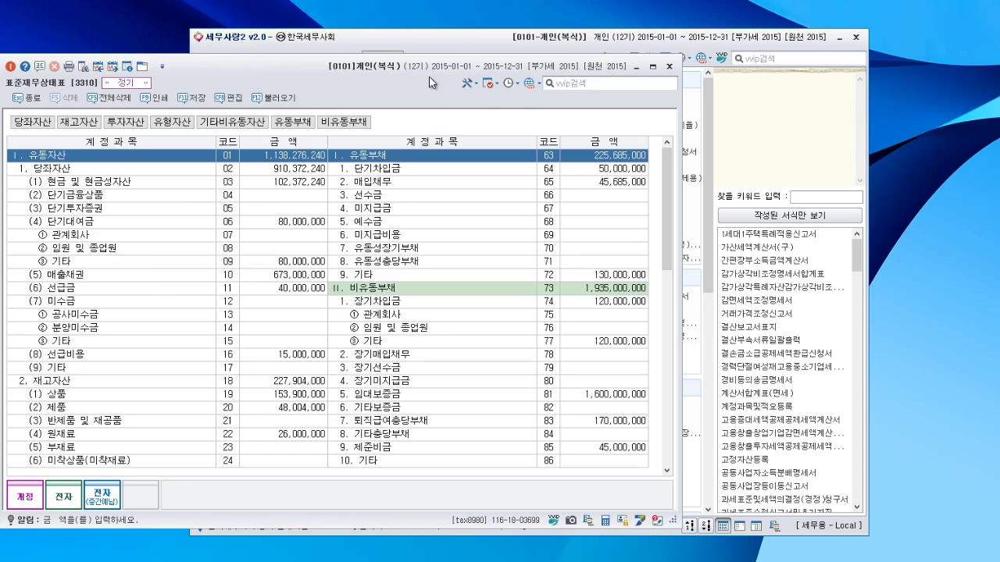
drag(429, 83, 436, 128)
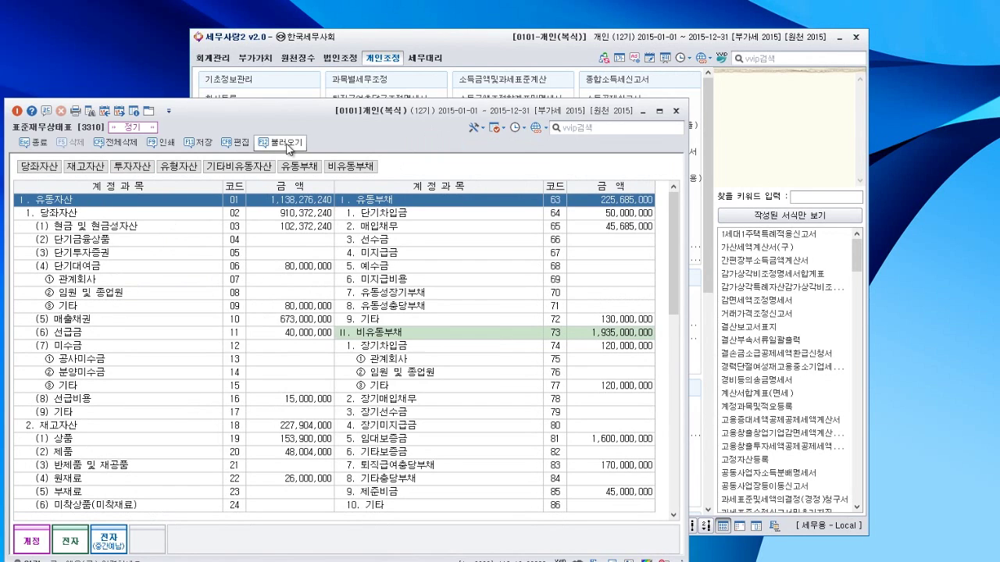
click(289, 145)
key(Return)
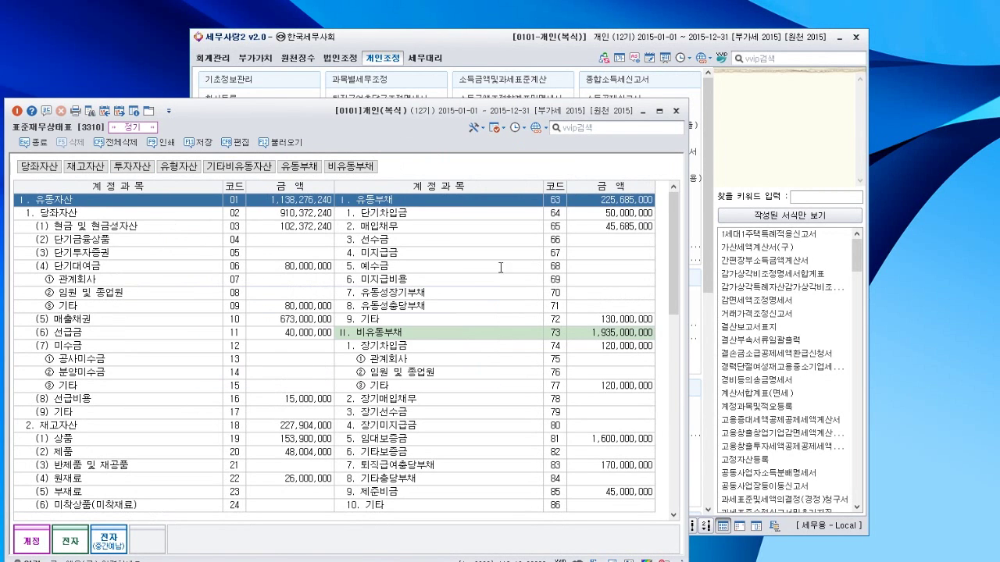
click(675, 111)
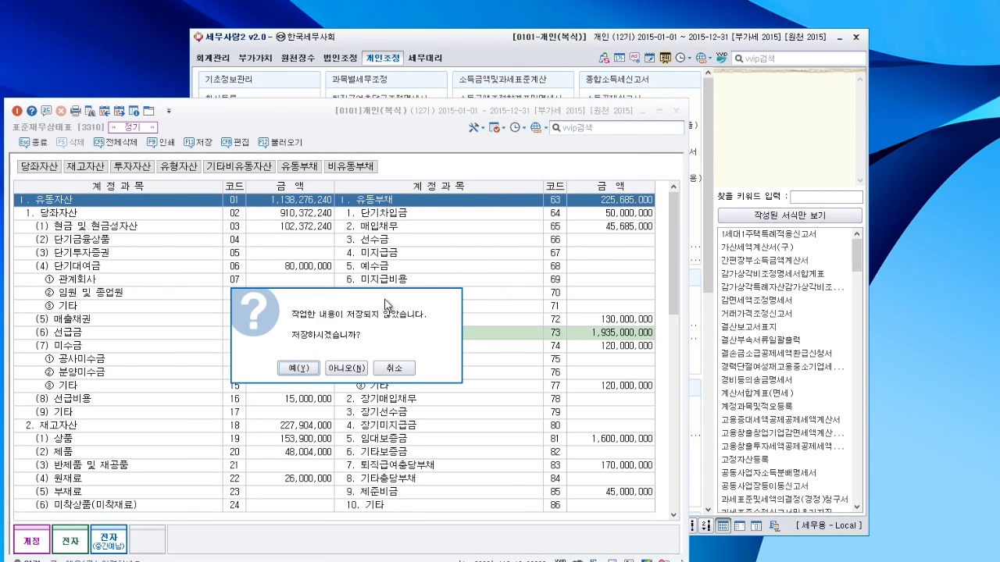
click(300, 368)
- Open 표준손익계산서 and reload its figures, replacing the existing data
click(246, 285)
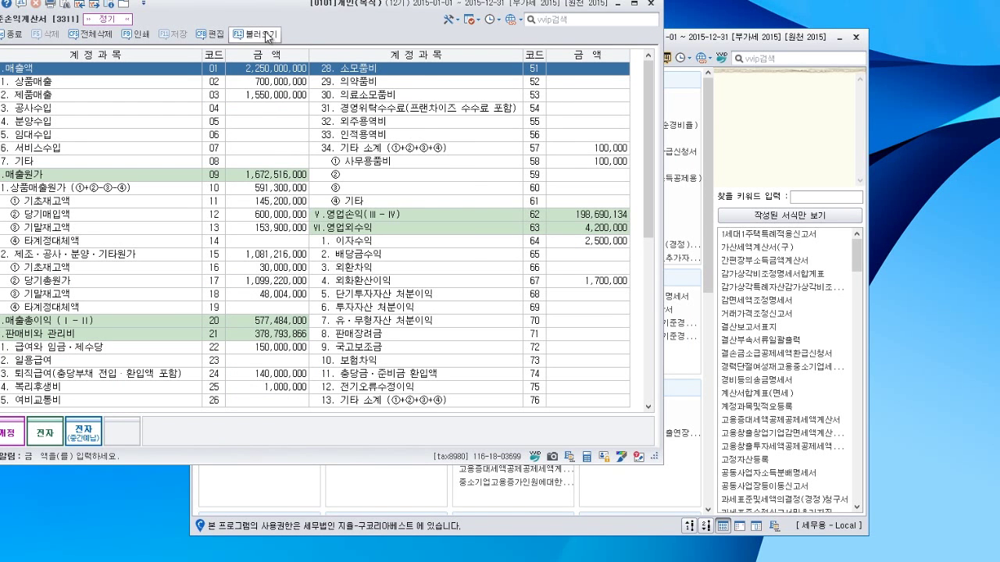
click(269, 36)
click(296, 260)
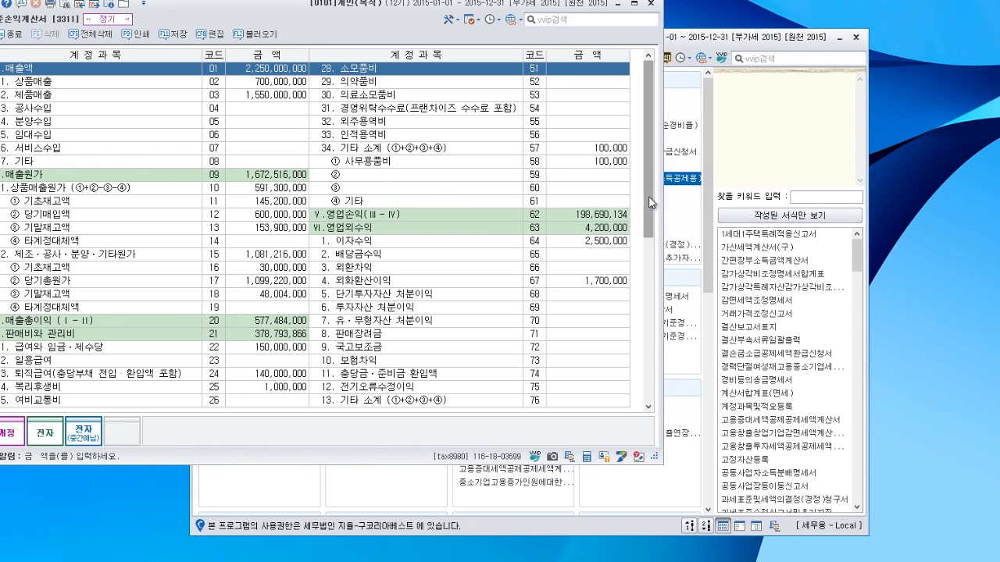
- Check the 소득세등 and 판매장려금 rows of 표준손익계산서, and save the statement on closing
drag(646, 190, 643, 406)
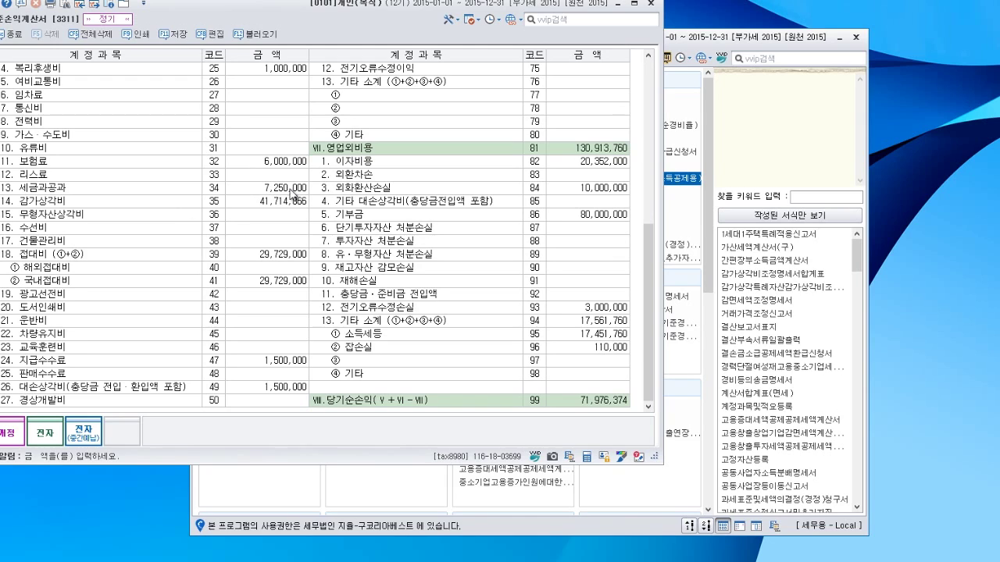
click(582, 338)
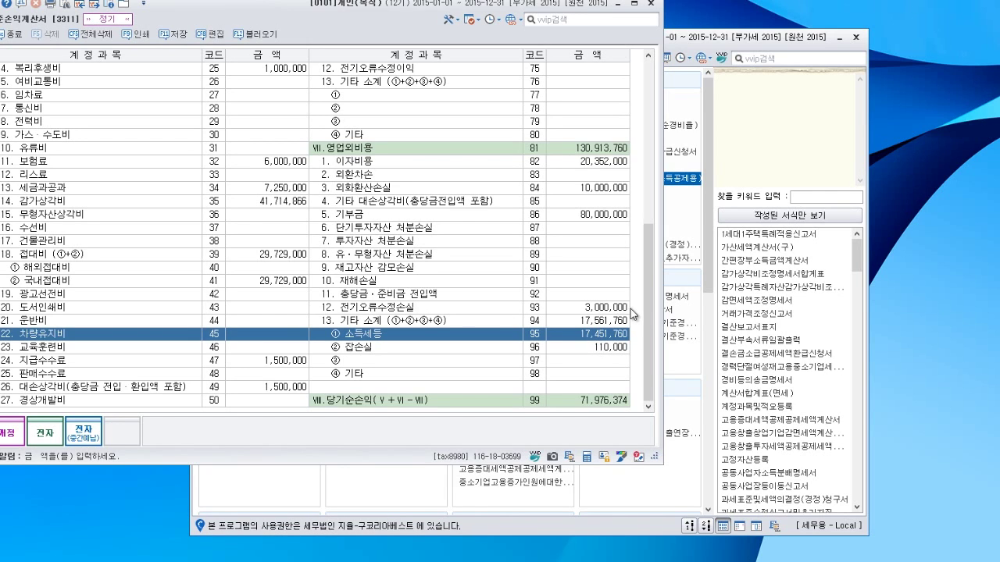
drag(649, 333, 655, 232)
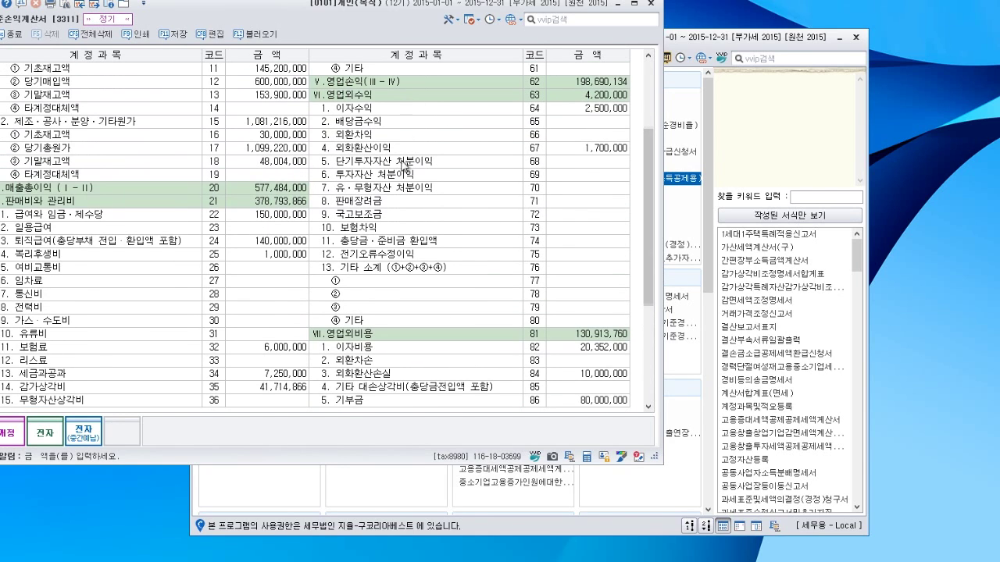
click(399, 201)
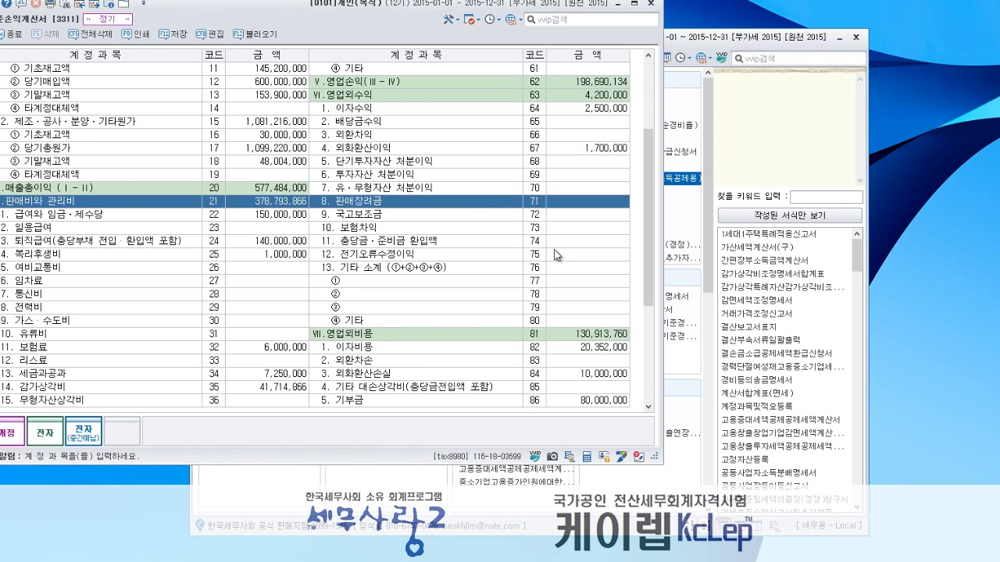
click(652, 7)
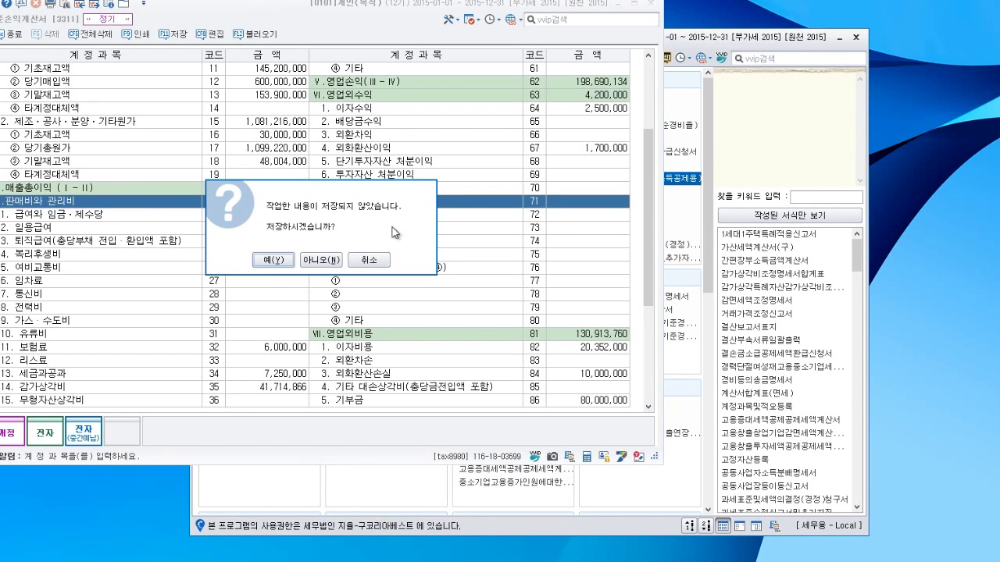
click(275, 261)
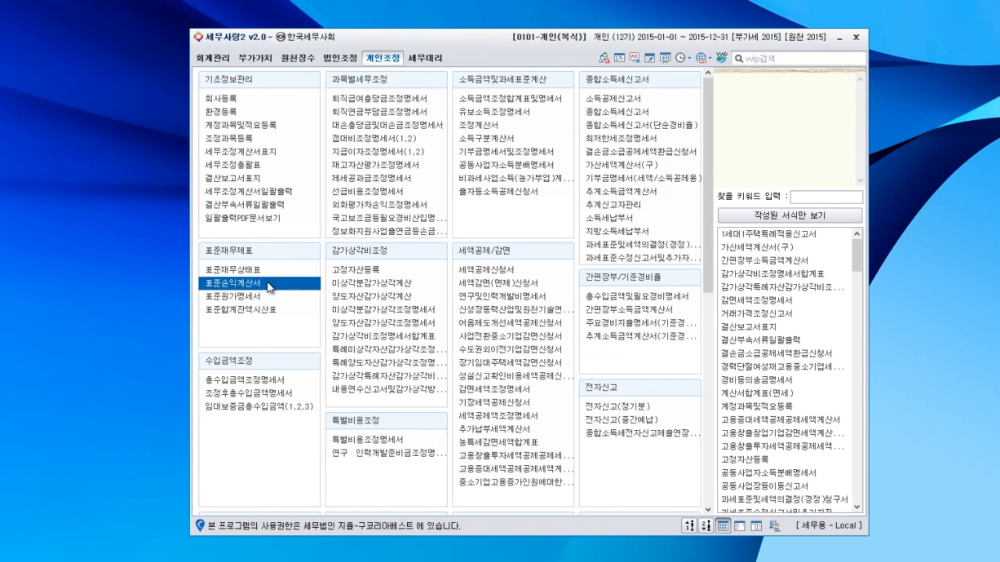
- Open 표준원가명세서, load its cost data, and save the statement on closing
click(254, 298)
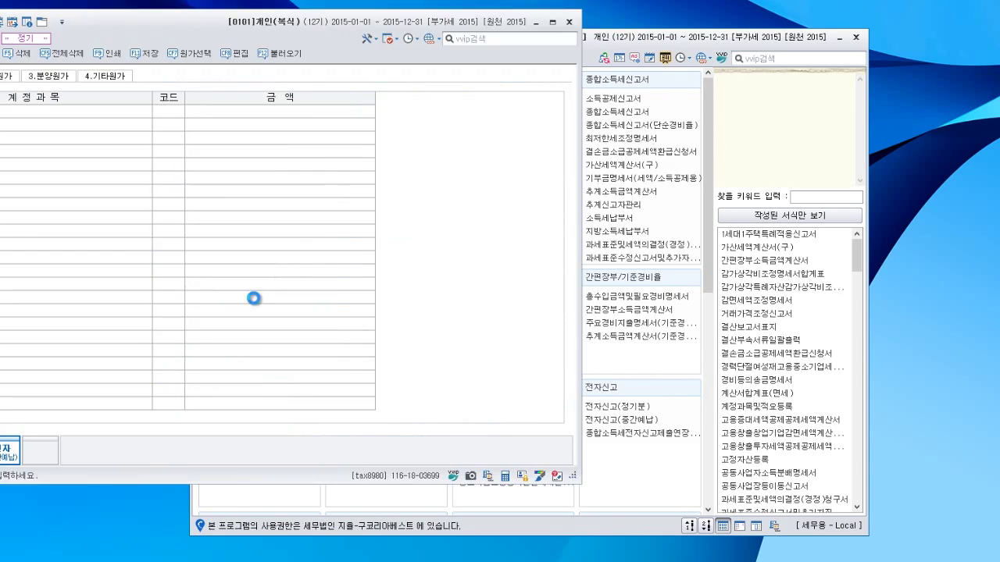
click(223, 328)
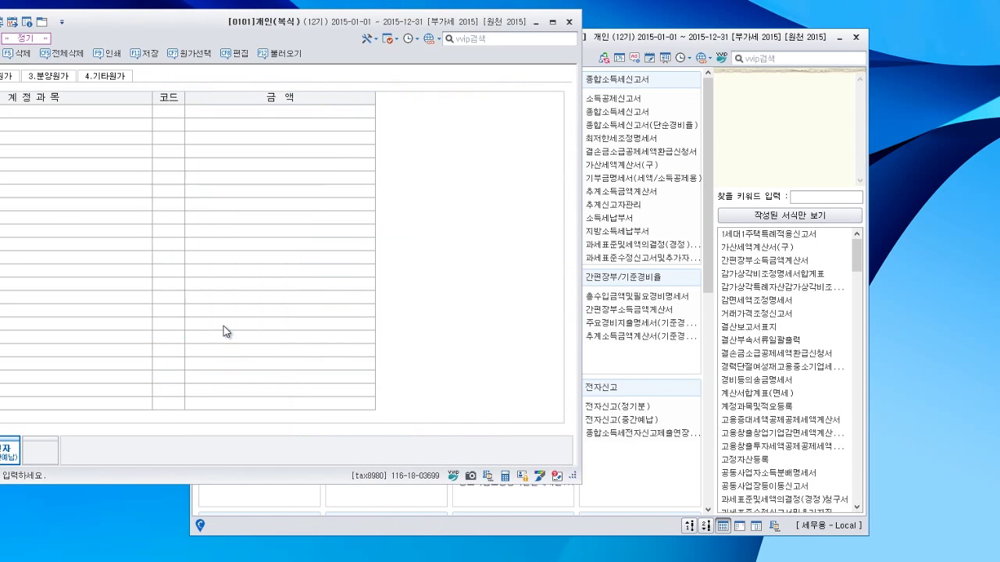
click(279, 54)
click(213, 270)
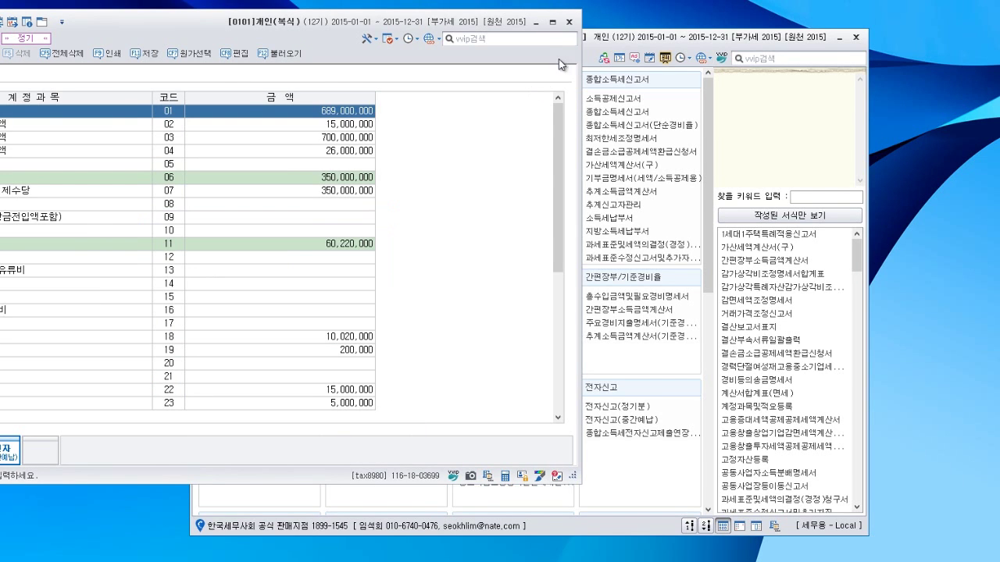
click(568, 22)
click(212, 279)
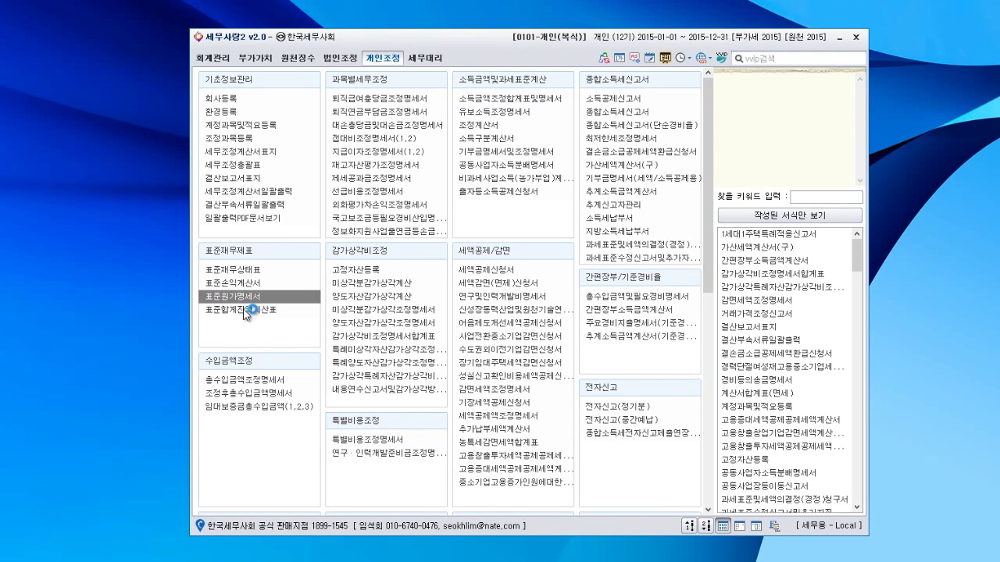
- Open 표준합계잔액시산표, reload its data, check the rows down to 합계, and save it on closing
click(245, 311)
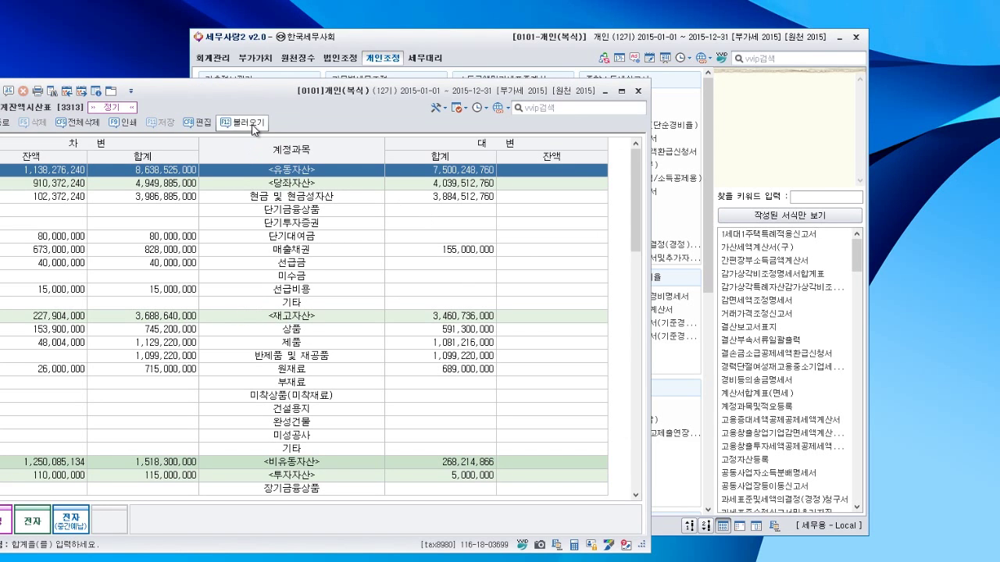
click(248, 123)
click(284, 351)
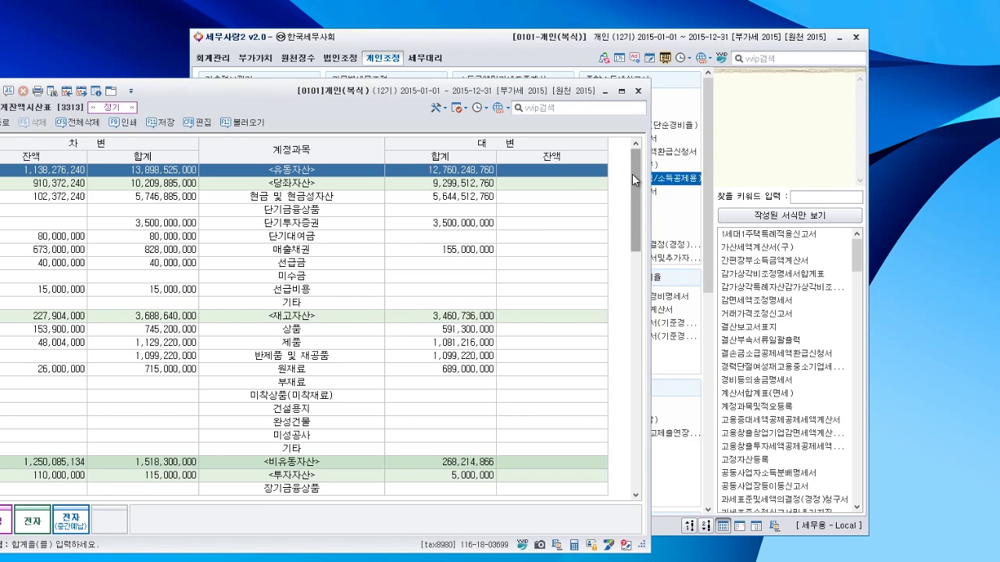
drag(636, 174, 625, 444)
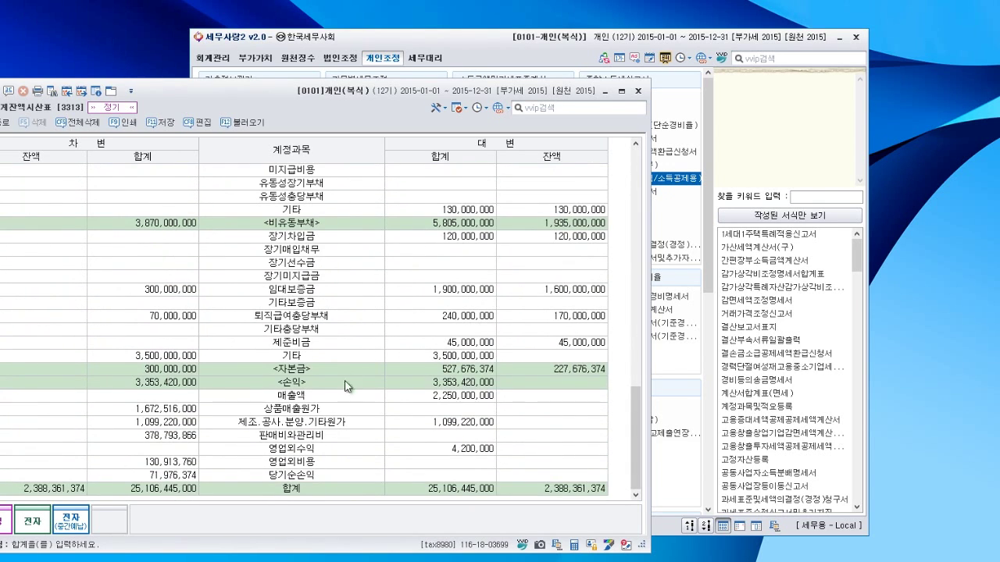
click(637, 92)
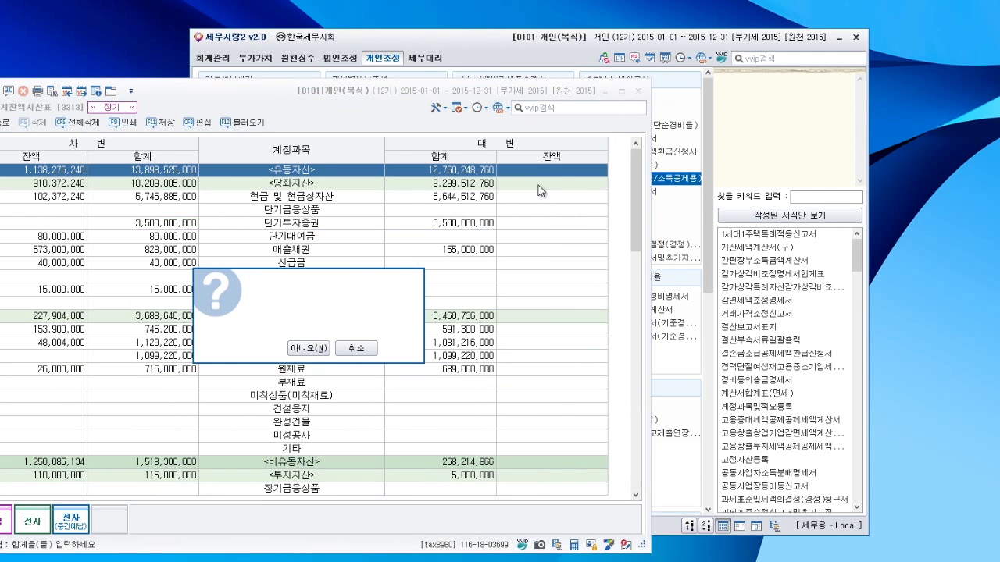
click(264, 349)
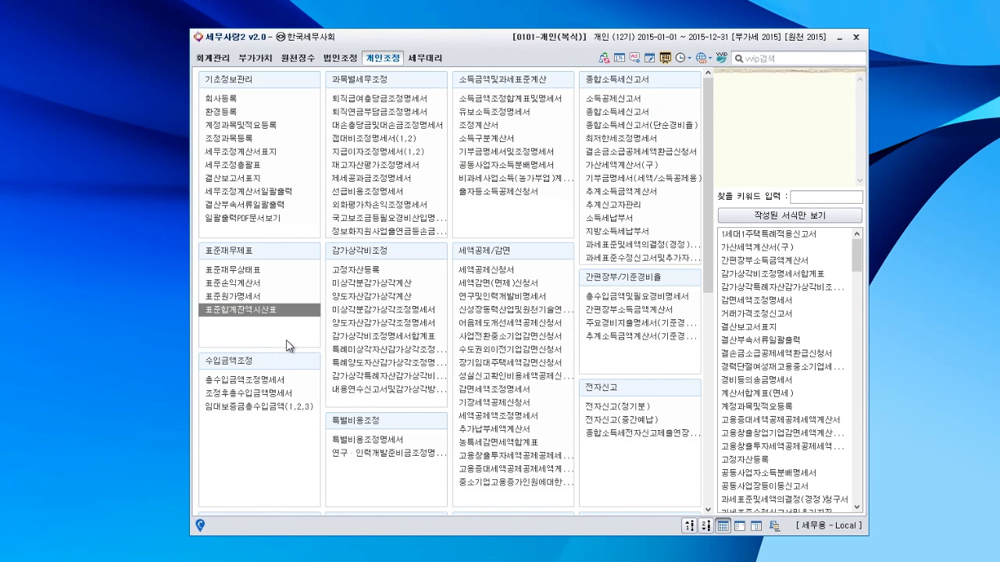